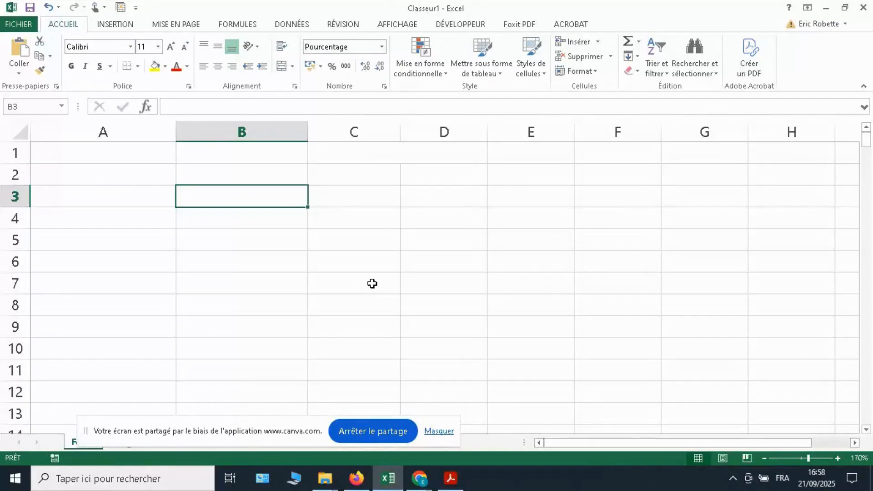
Enter the label "Capital emprunté :" in A1 and the amount 240000 € in B1.
click(82, 157)
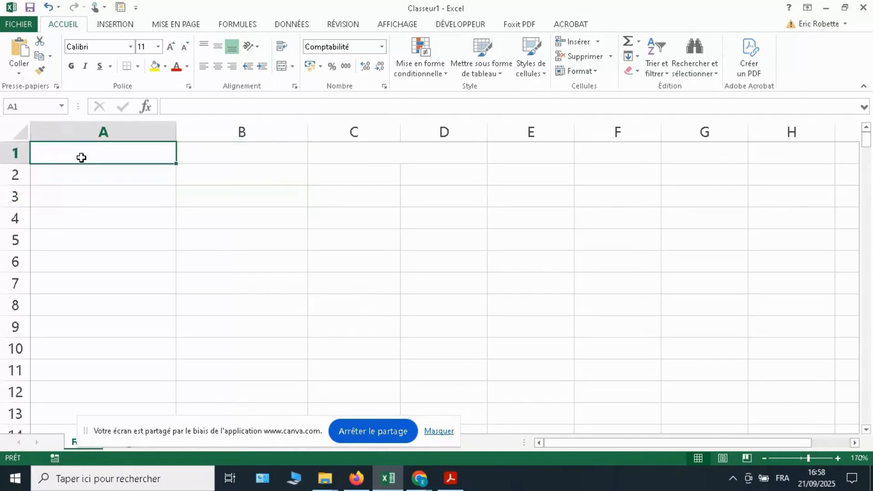
text(Cap)
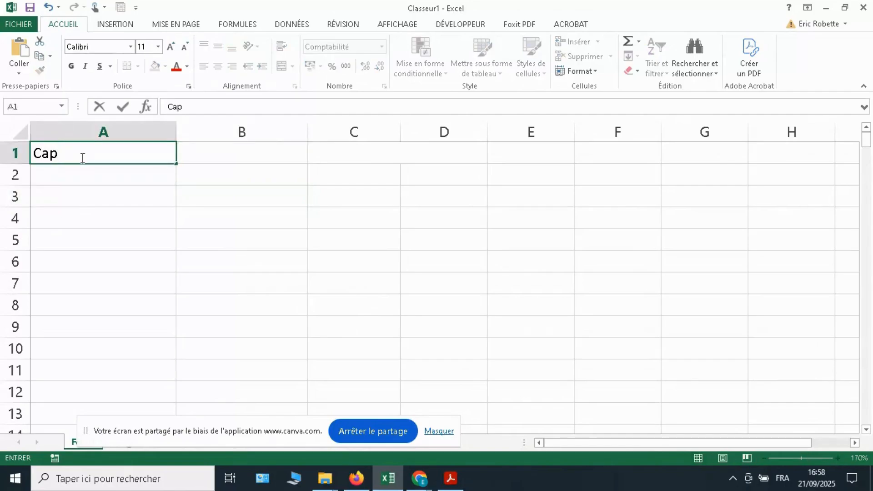
text(ital emprunté :)
key(Tab)
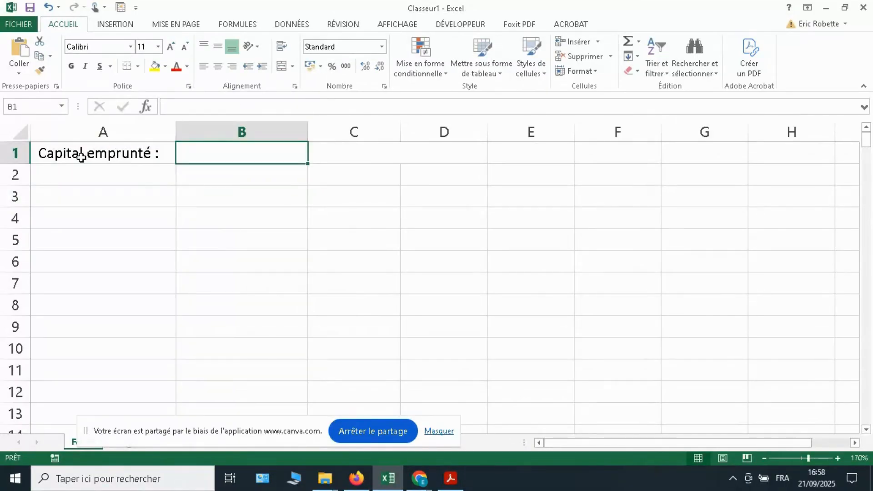
text(20)
key(BackSpace)
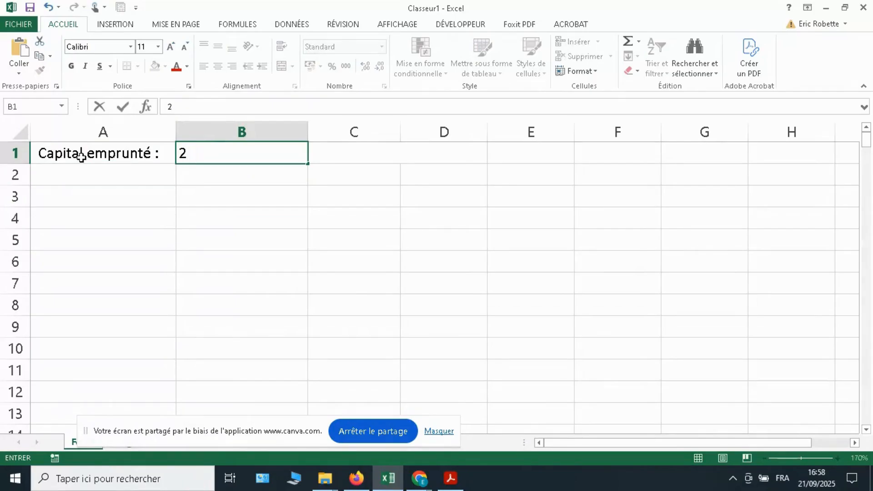
text(40000)
key(shift+F10)
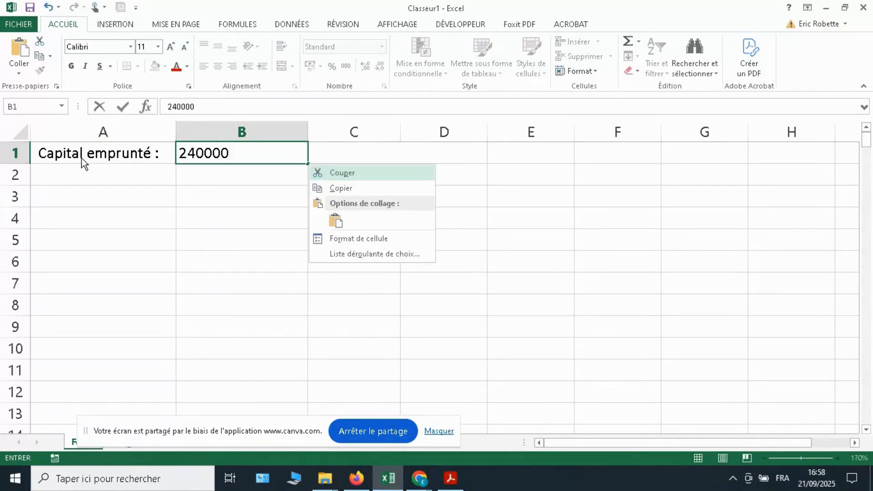
key(Escape)
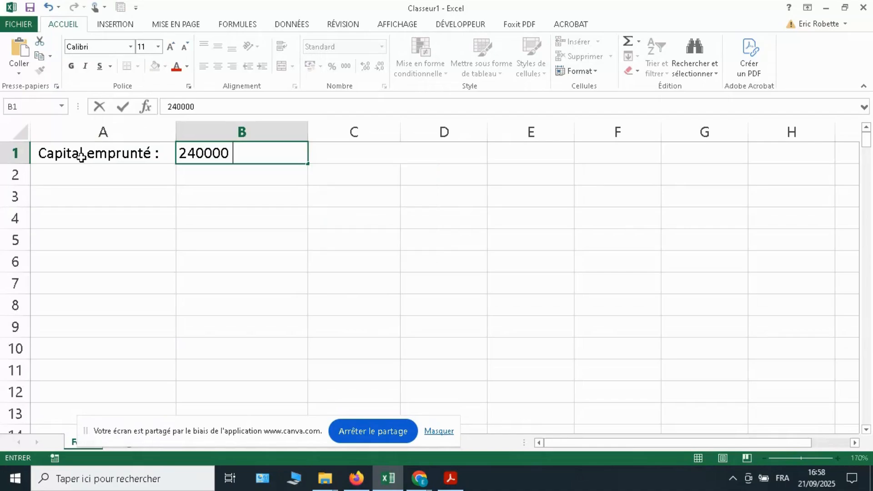
key(Return)
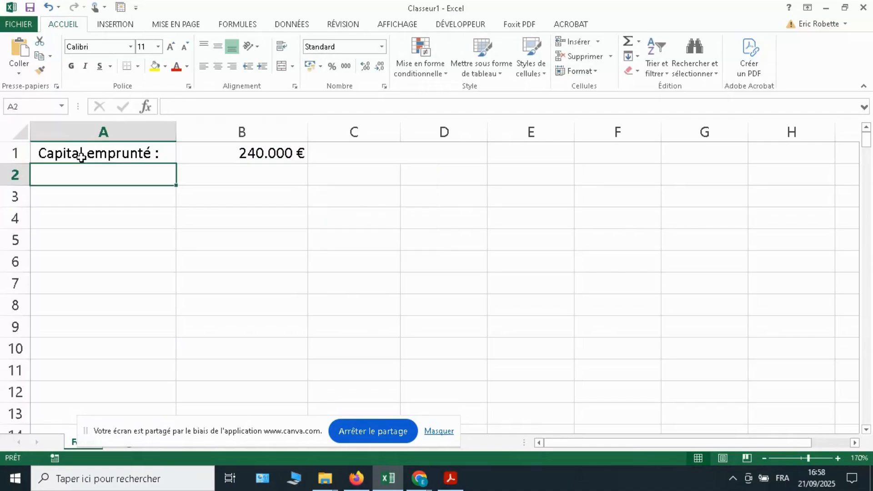
Enter the label "Durée :" in A2 and the loan term "20 ans" in B2.
text(Durée)
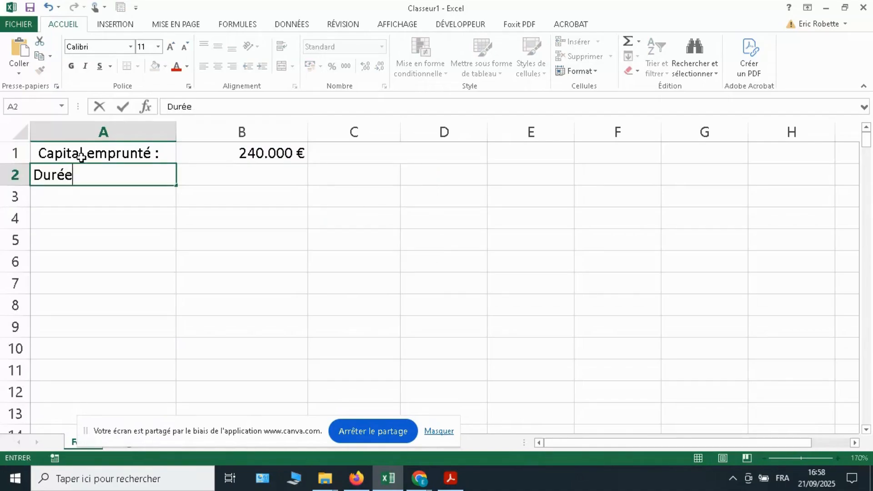
text( :)
key(Tab)
text(20 a)
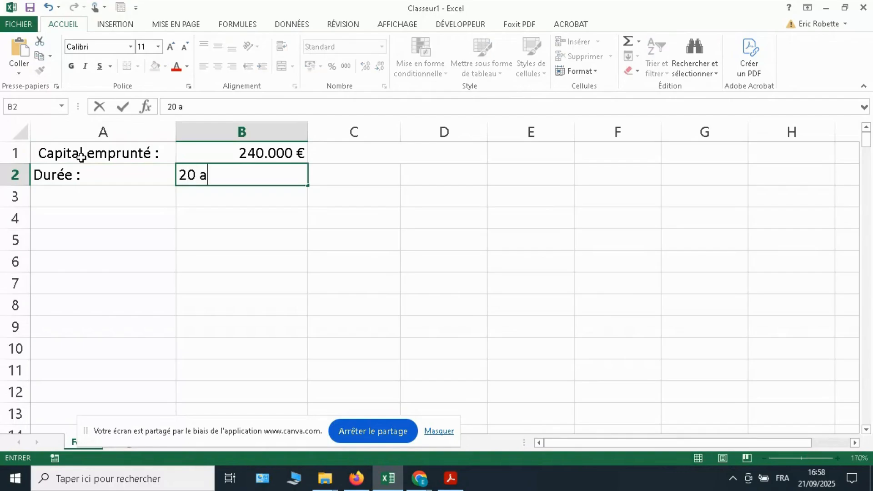
text(ns)
key(Return)
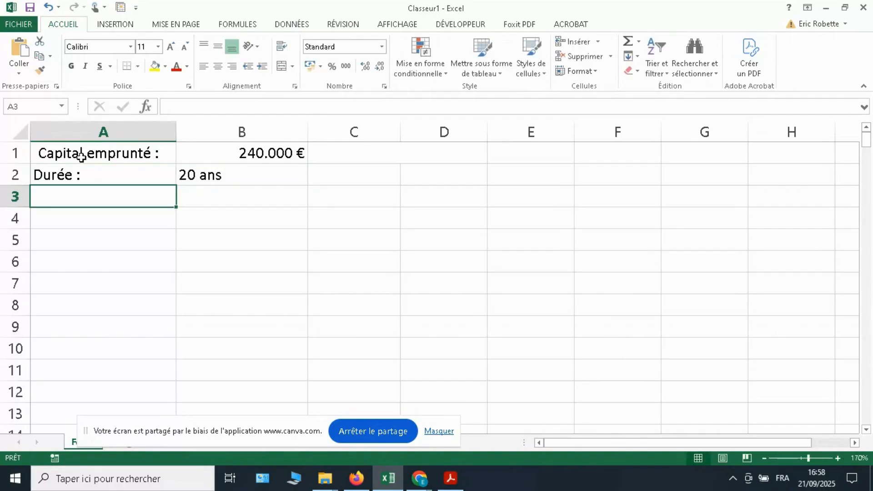
Enter the label "Taux :" in A3 and the interest rate 2,1% in B3.
text(Taux :)
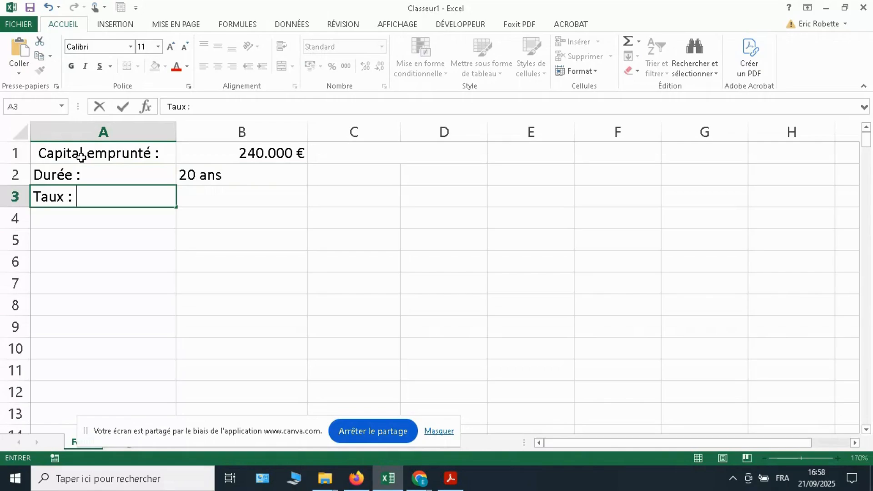
key(Tab)
text(2,&)
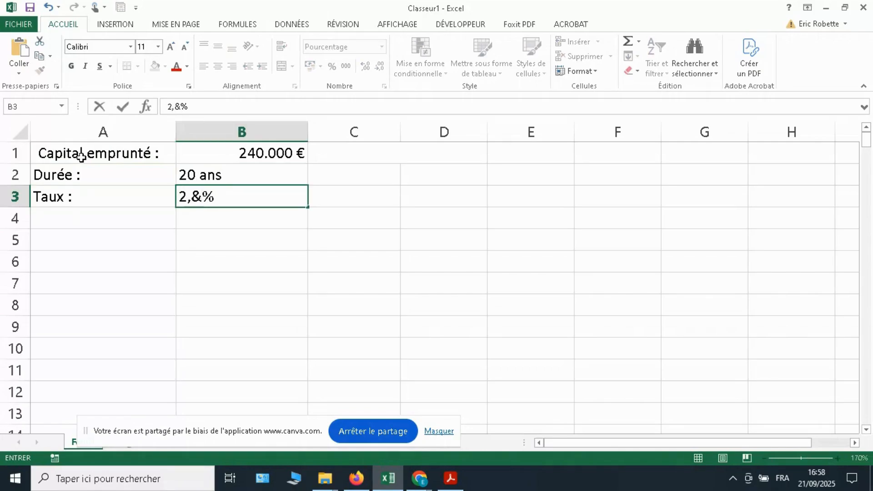
key(BackSpace)
text(1)
key(Return)
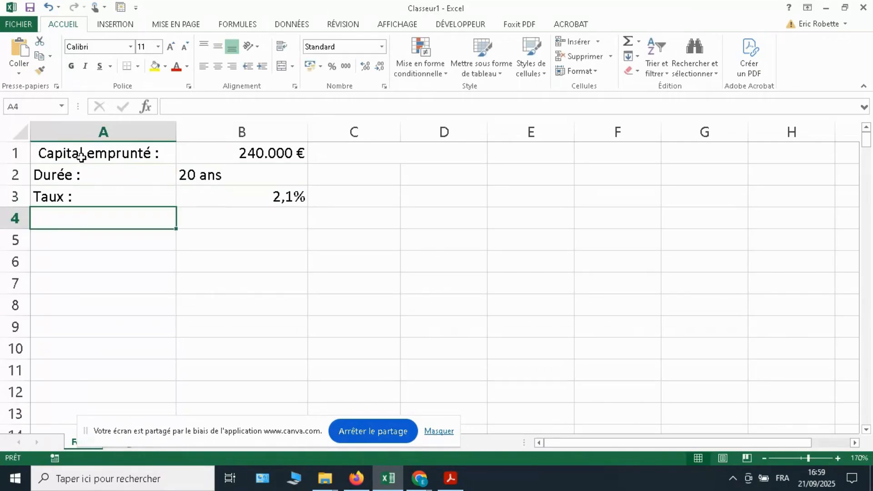
Add the label "Mensualité :" in A4, below the rate label.
click(68, 239)
click(94, 221)
text(Mensuali)
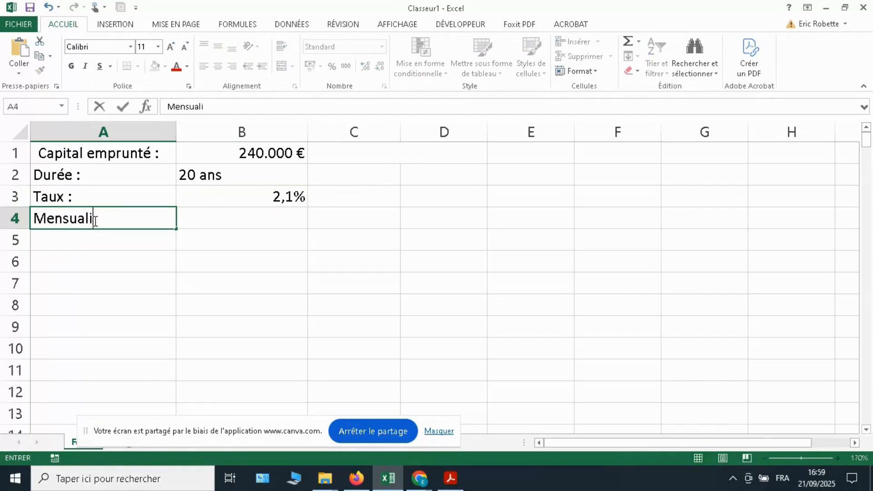
text(té :)
key(Tab)
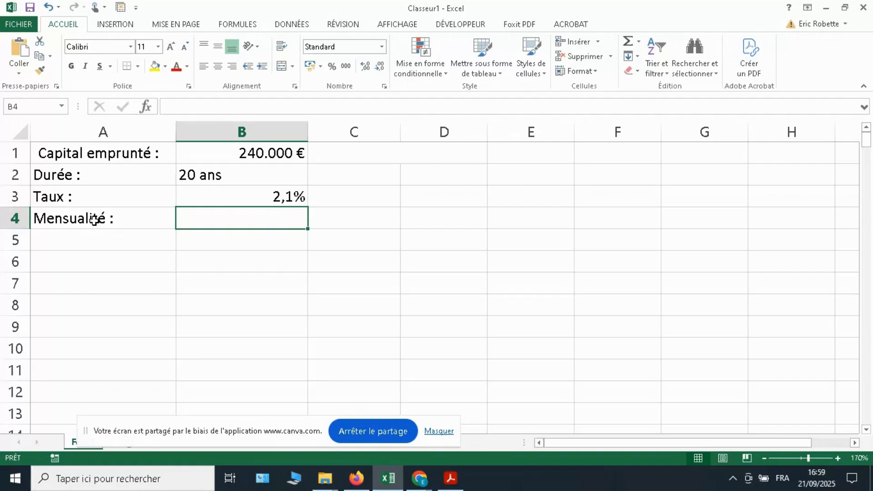
Calculate the monthly payment in B4 with the formula =VPM(2,10%/12;240;240000).
text(=vp)
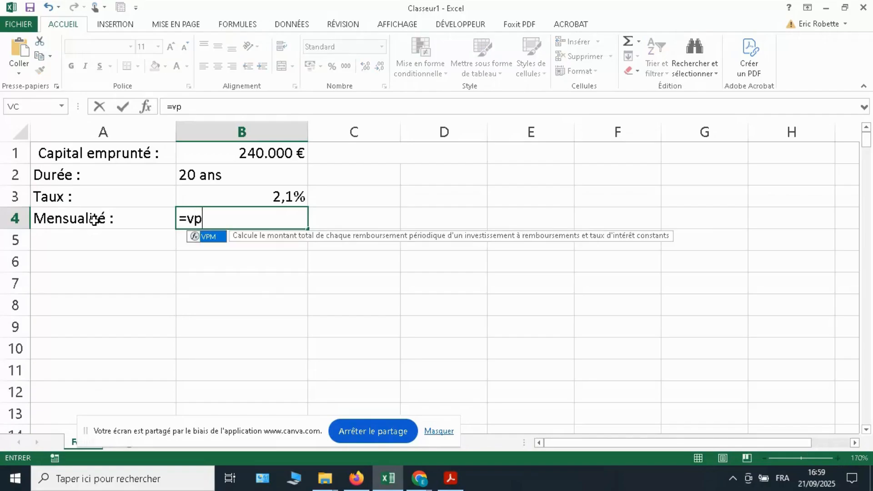
text(m()
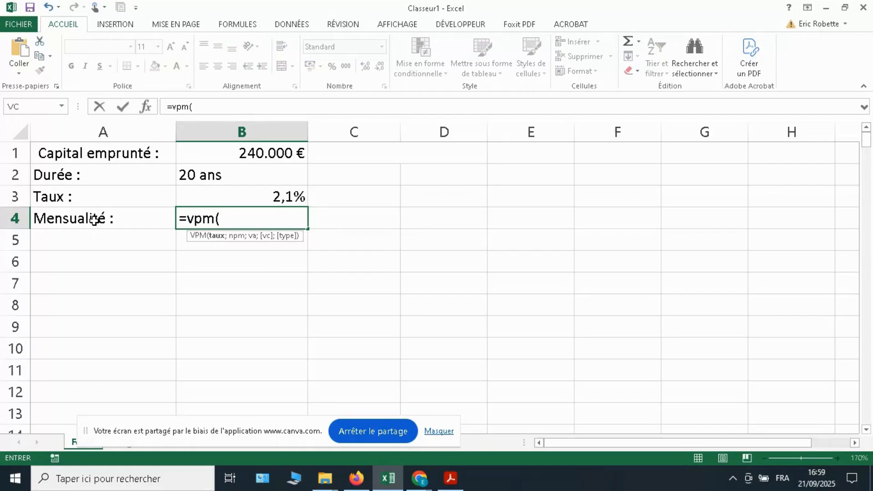
text(2,10%)
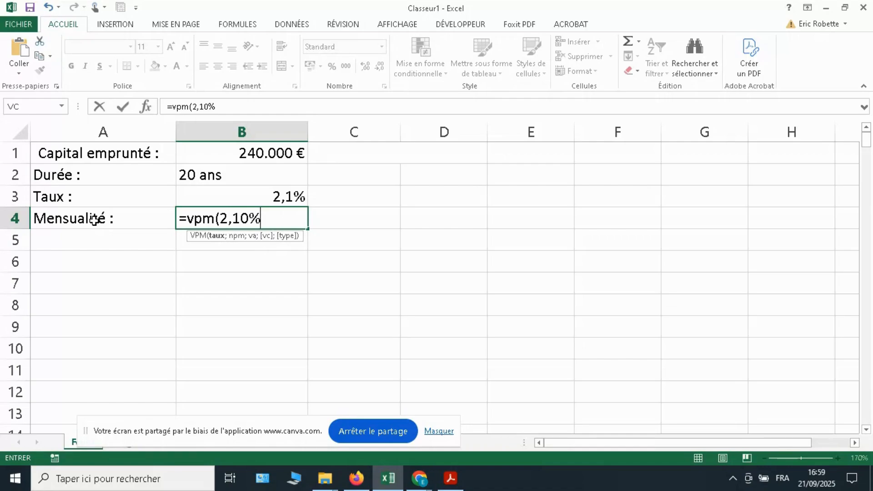
text(/12;)
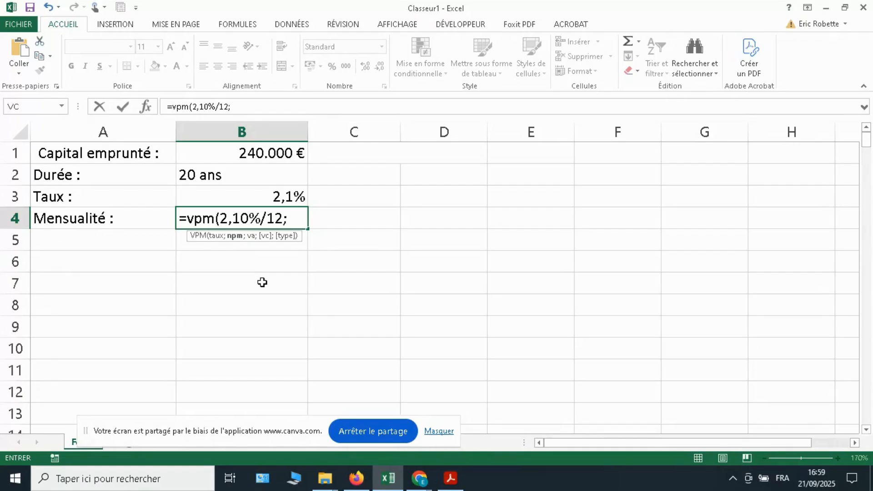
text(20*12)
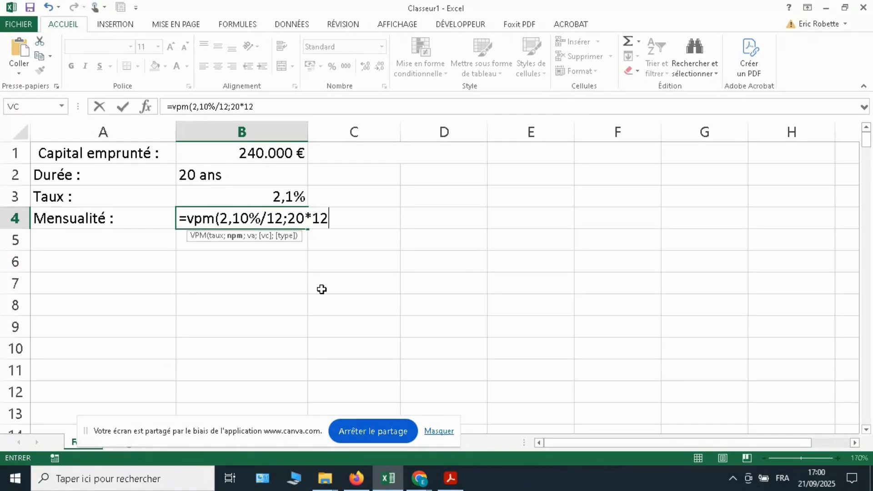
key(BackSpace)
key(BackSpace)
key(BackSpace)
key(BackSpace)
text(40;)
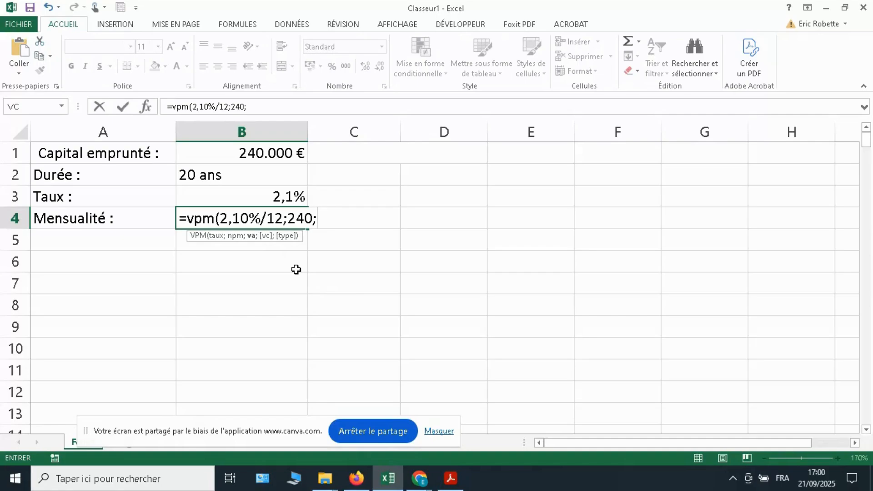
text(240000)
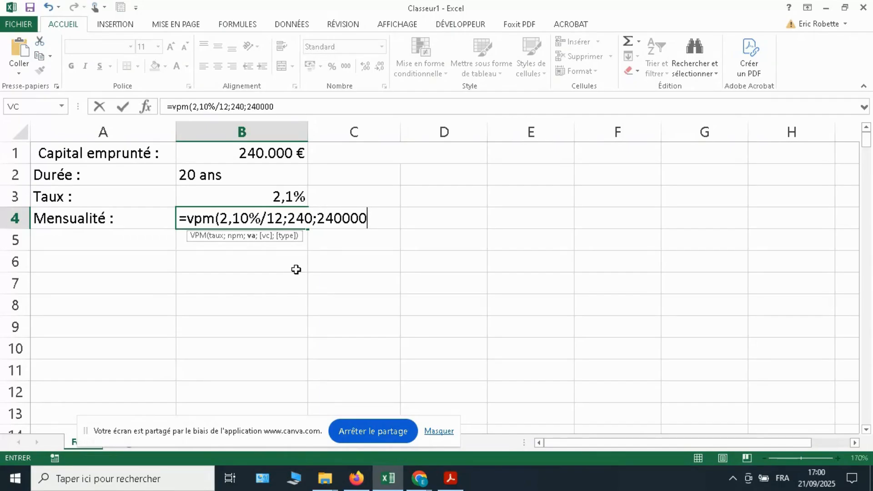
text())
key(Return)
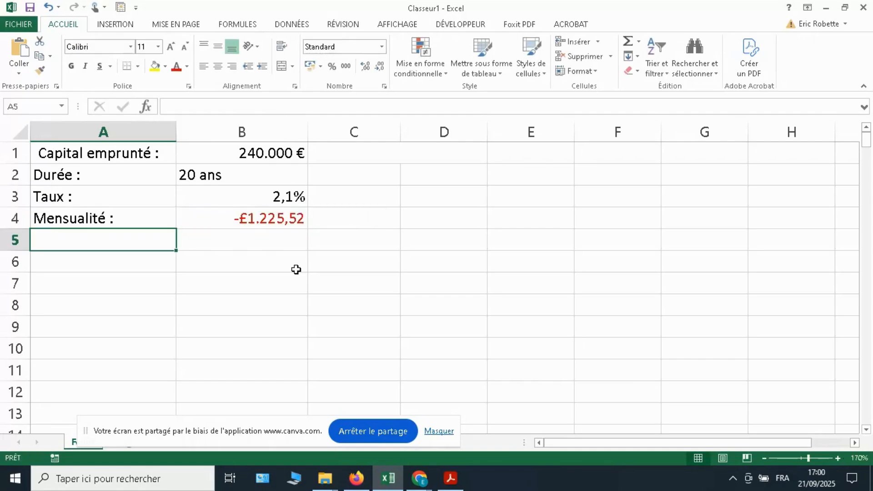
Apply the euro accounting format to the monthly payment in B4.
click(266, 222)
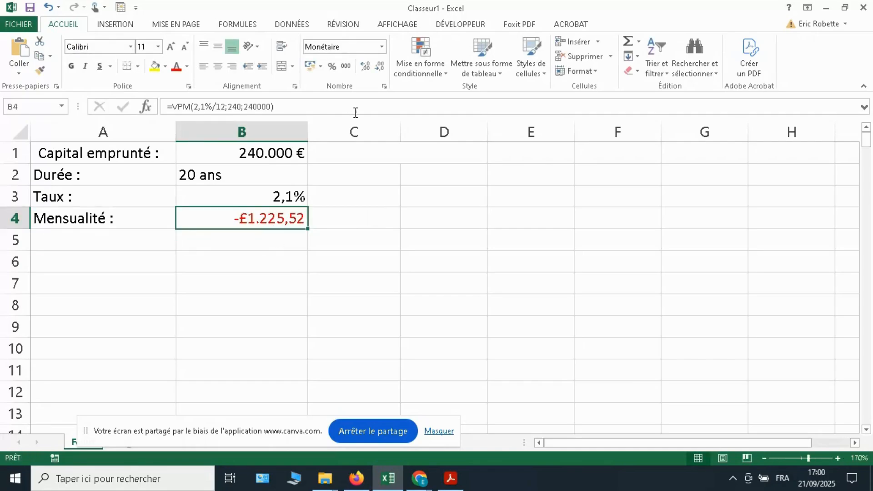
click(321, 67)
click(326, 94)
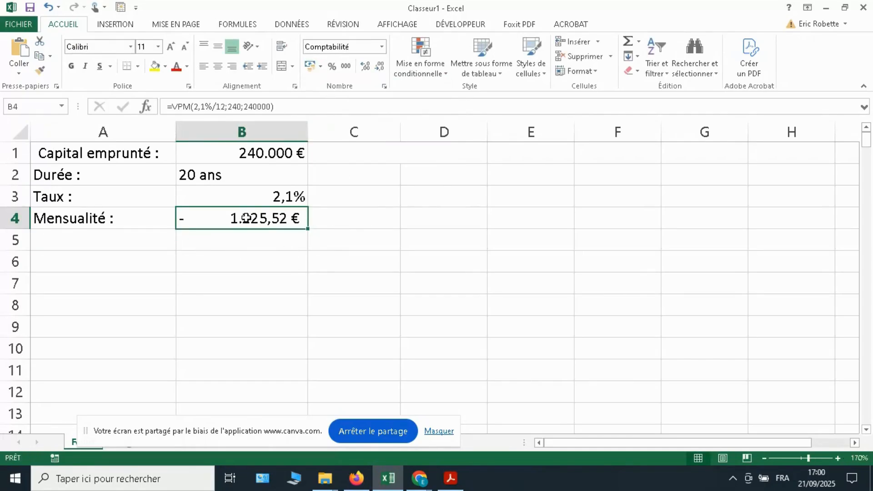
Put a minus sign before the 240000 argument of the VPM formula in B4.
double_click(201, 218)
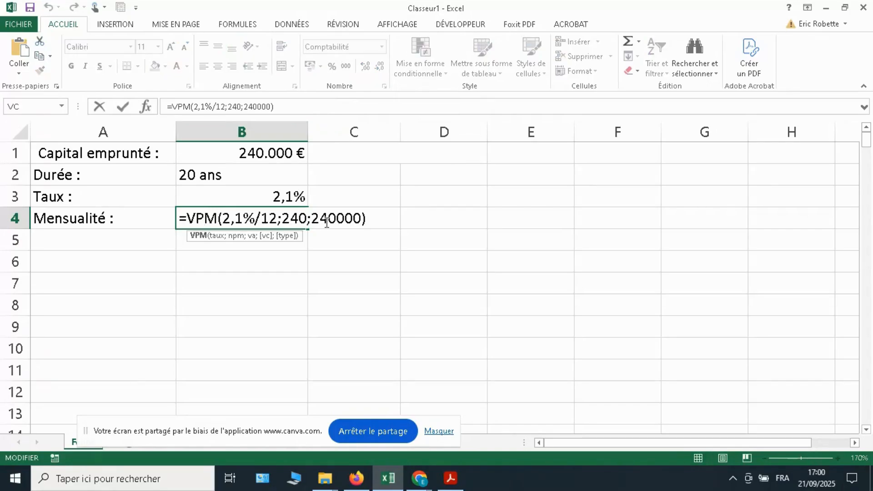
click(309, 219)
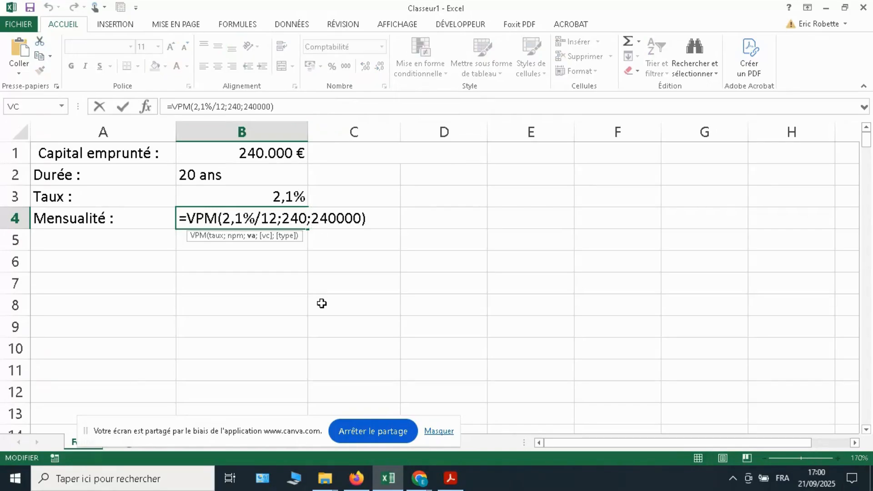
text(-)
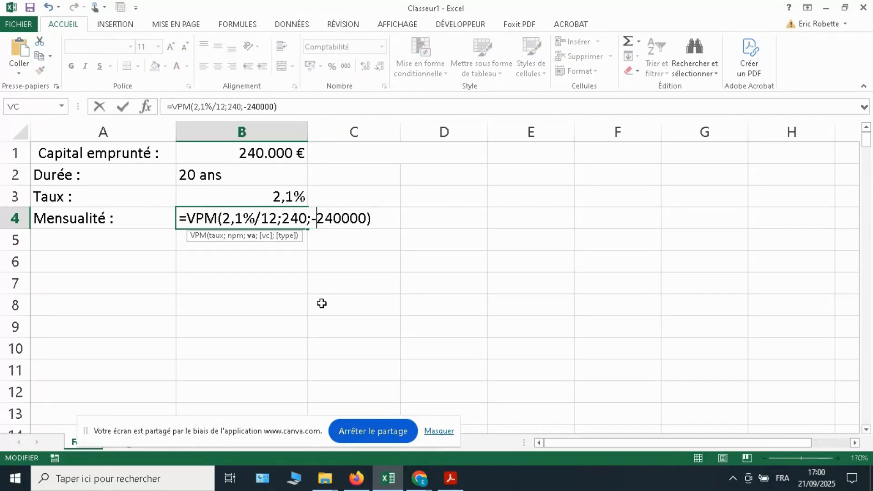
key(Return)
click(236, 215)
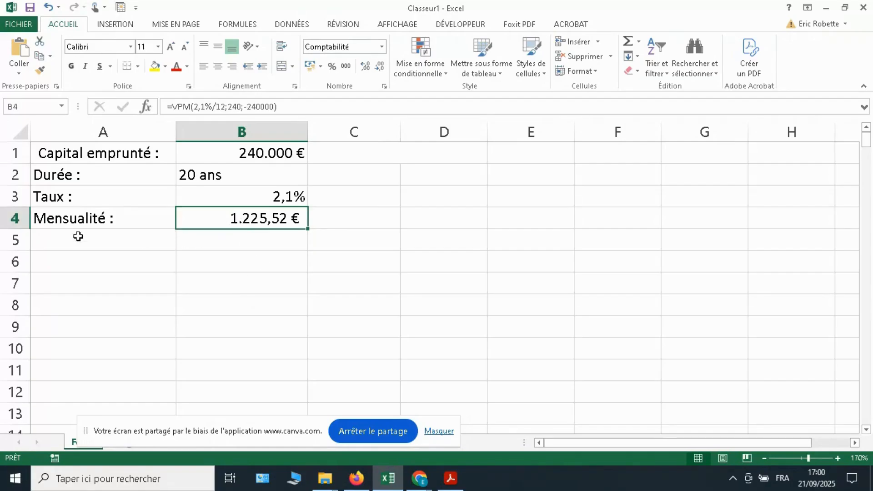
Remove the minus sign before 240000 in B4 and place it before VPM, giving =-VPM(2,1%/12;240;240000).
double_click(261, 226)
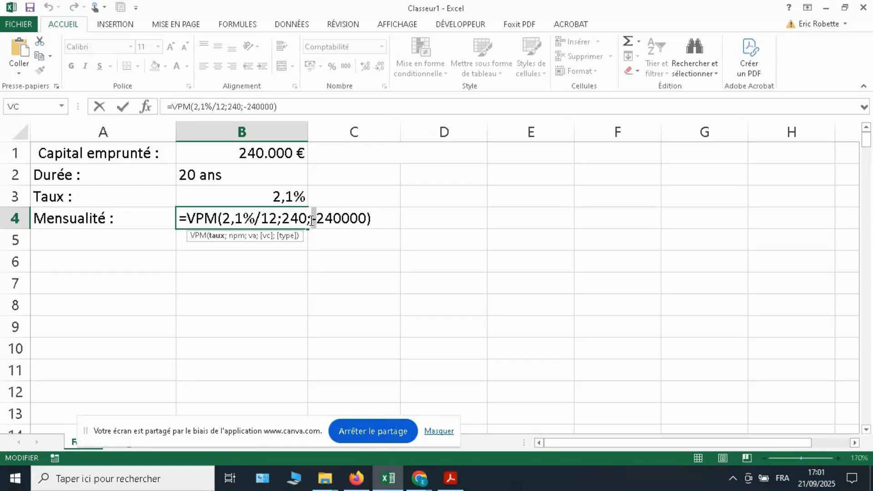
click(312, 219)
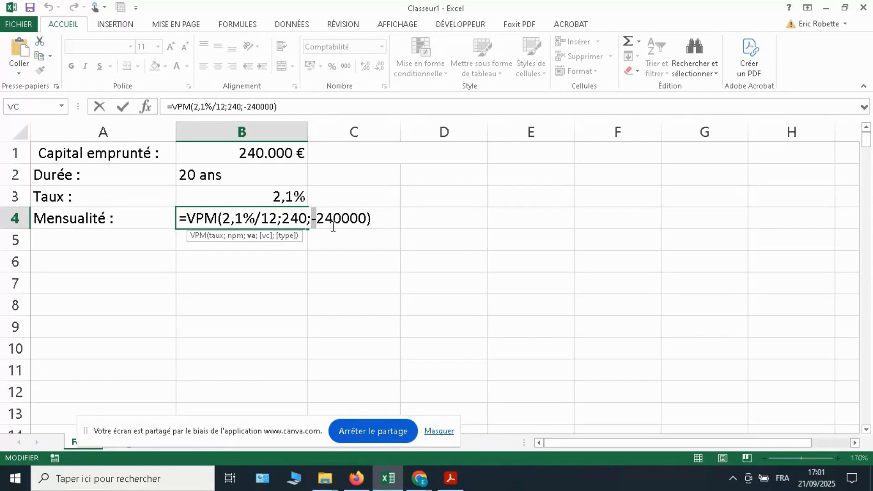
key(Delete)
click(188, 225)
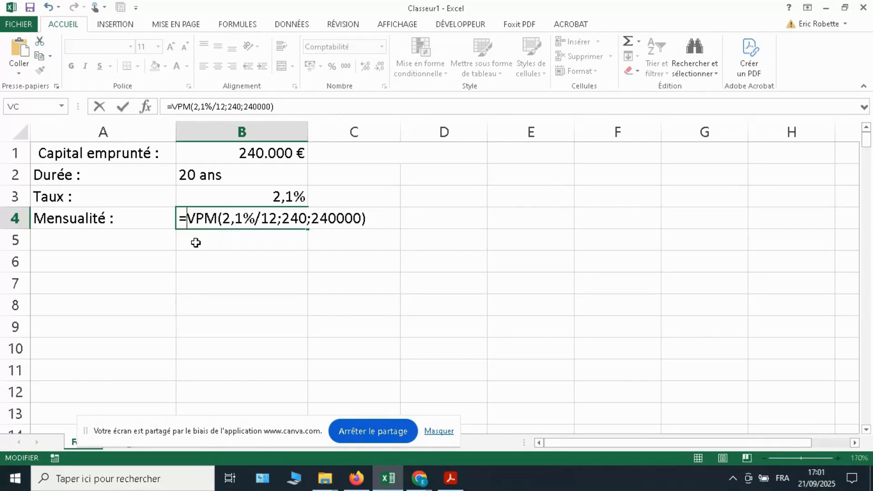
text(-)
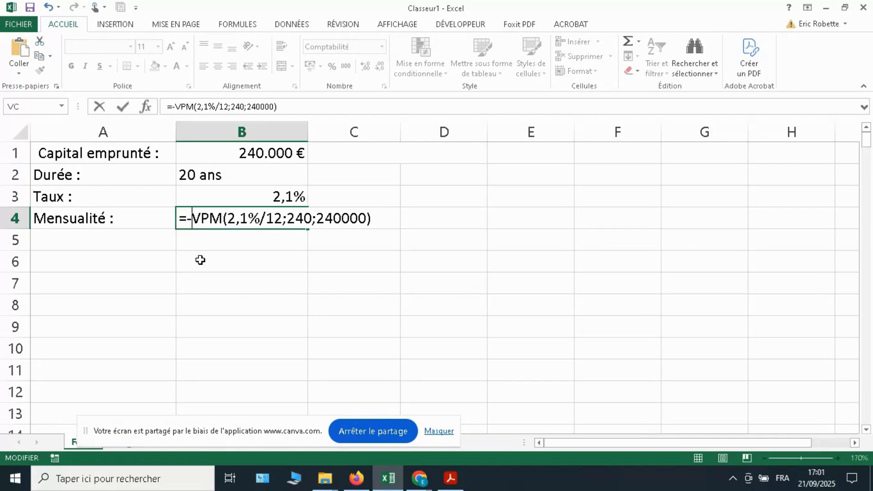
key(Return)
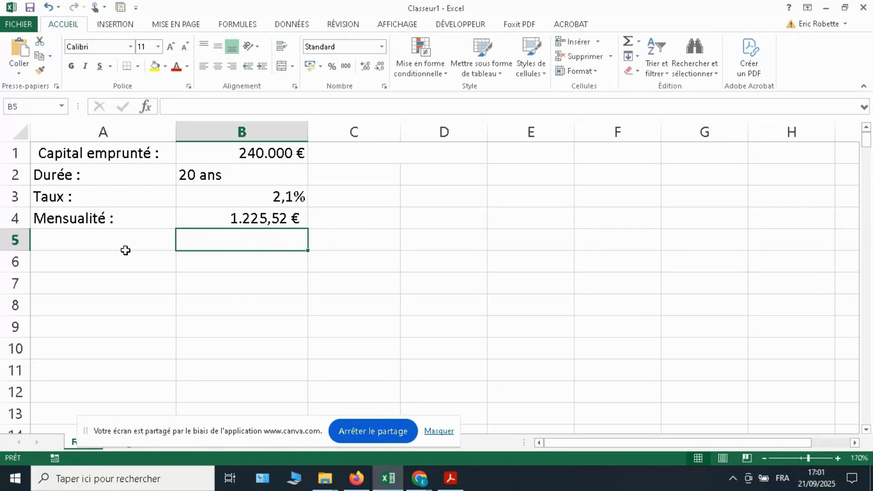
click(95, 262)
scroll(282, 303, down, 1)
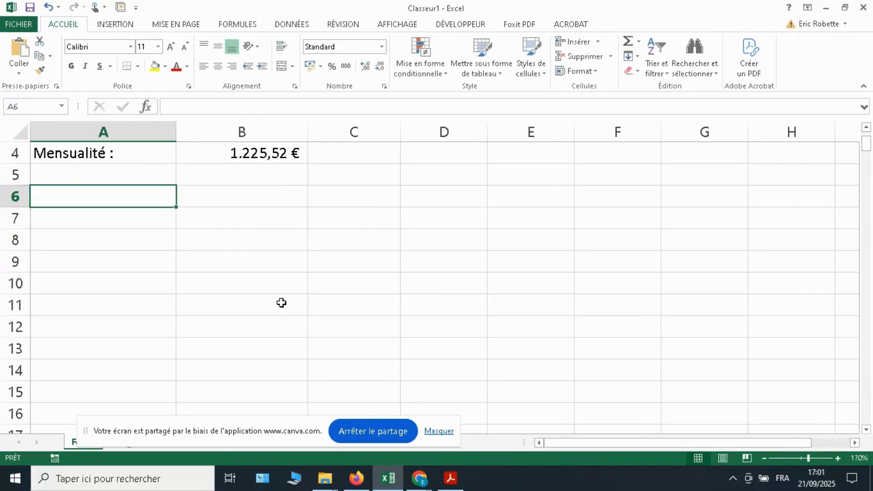
scroll(281, 303, up, 1)
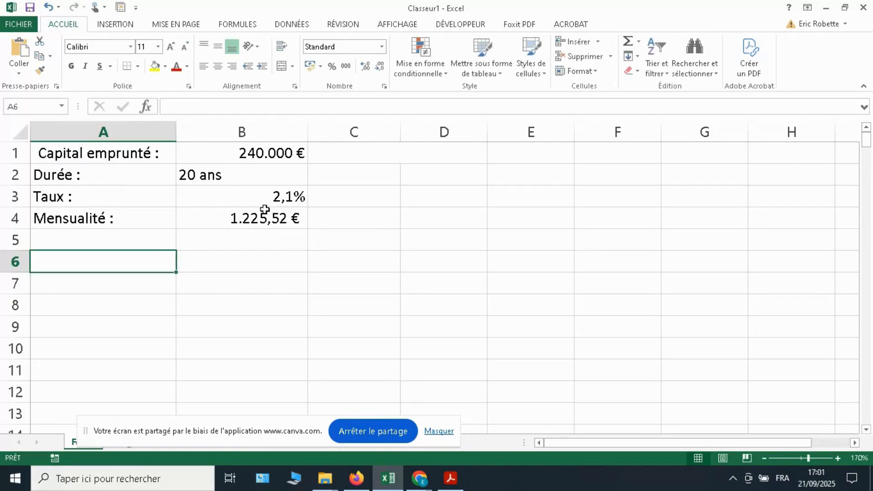
click(263, 224)
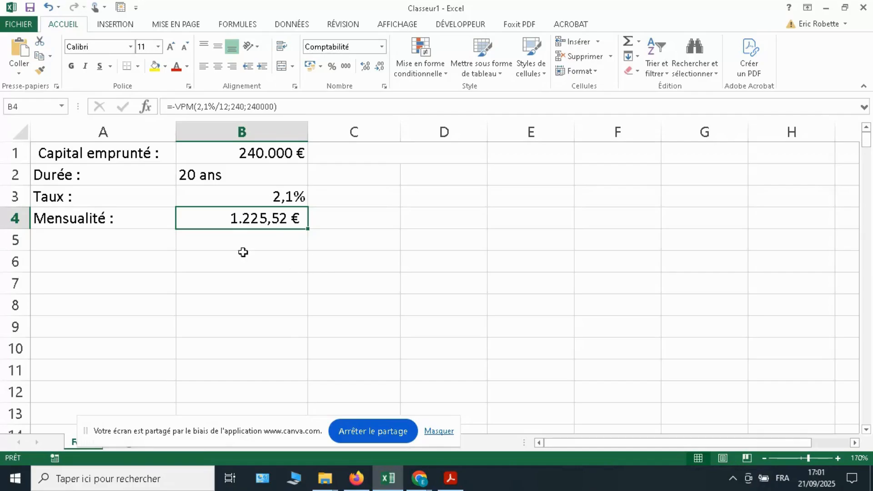
Number the monthly periods from 1 to 240 in cells A7 to A246 by extending the series 1, 2.
click(96, 282)
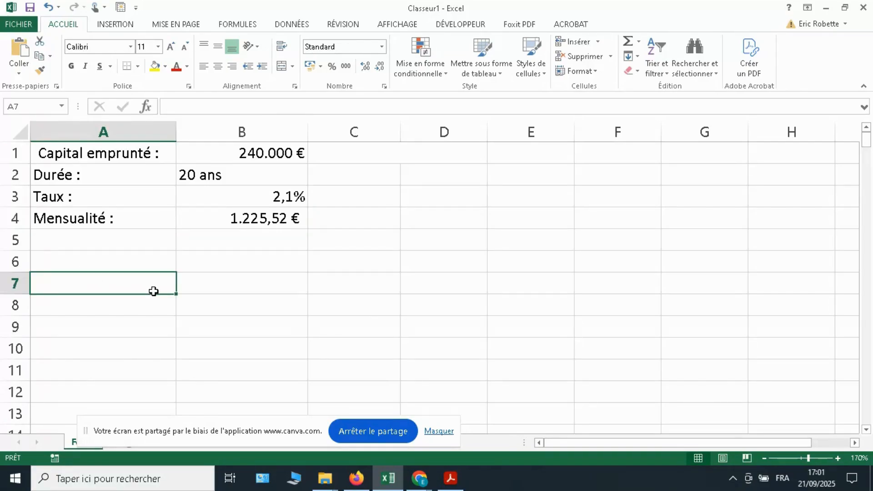
text(1)
key(Return)
text(2)
key(Return)
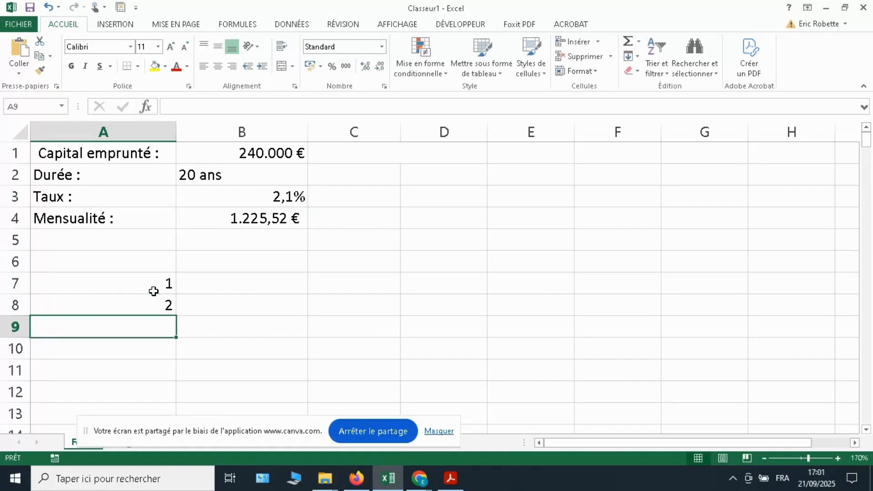
scroll(153, 290, down, 1)
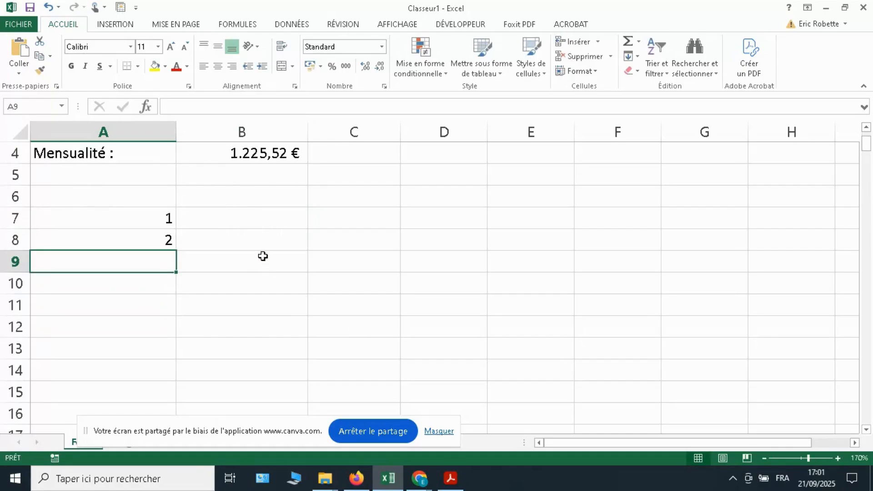
mouse_move(132, 220)
mouse_down()
mouse_move(134, 241)
mouse_move(178, 262)
mouse_move(177, 488)
mouse_move(143, 295)
mouse_move(128, 143)
mouse_move(132, 195)
mouse_move(117, 139)
mouse_move(123, 206)
mouse_up()
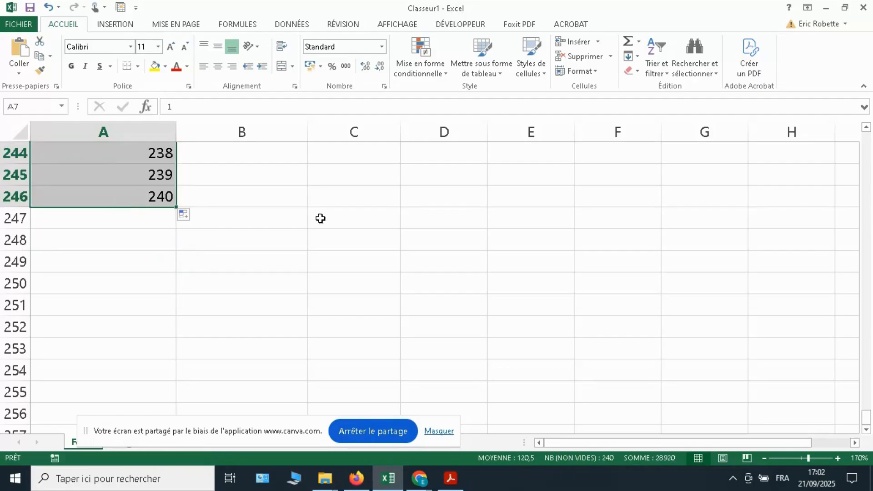
Add the column headings Partie capital in B6 and Partie intérêt in C6 above the first period.
key(Page_Down)
scroll(320, 219, down, 9)
scroll(321, 218, up, 13)
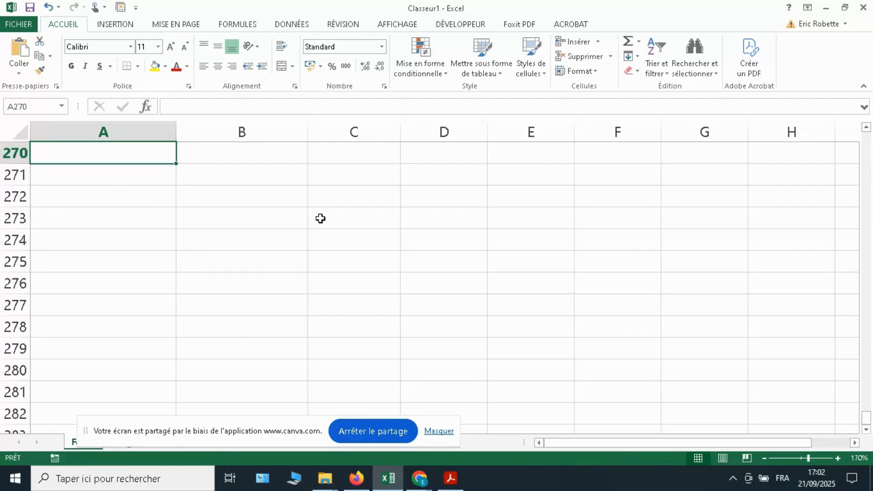
key(Page_Up)
key(Page_Up)
key(Page_Up)
key(Page_Up)
key(Page_Up)
key(Page_Up)
key(Page_Up)
key(Page_Up)
key(Page_Up)
key(Page_Up)
key(Page_Up)
key(Page_Up)
key(Page_Up)
key(Page_Up)
key(Page_Up)
key(Page_Up)
key(Page_Up)
key(Page_Up)
key(Page_Up)
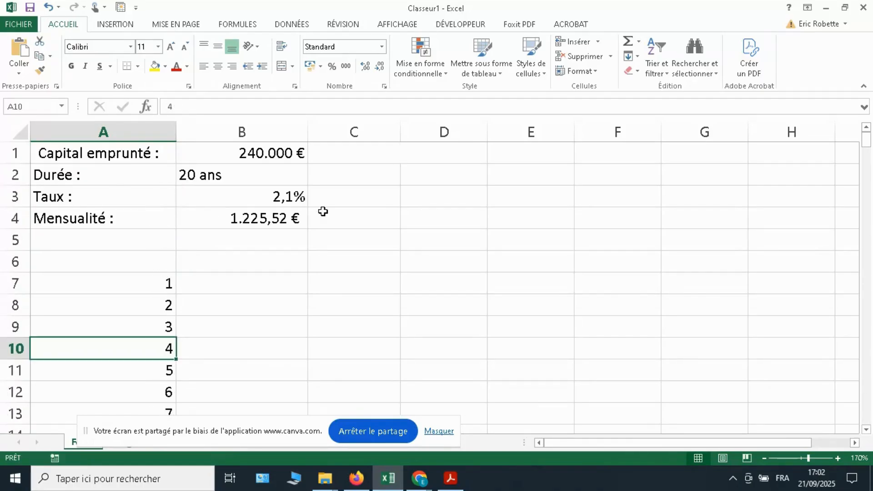
click(216, 286)
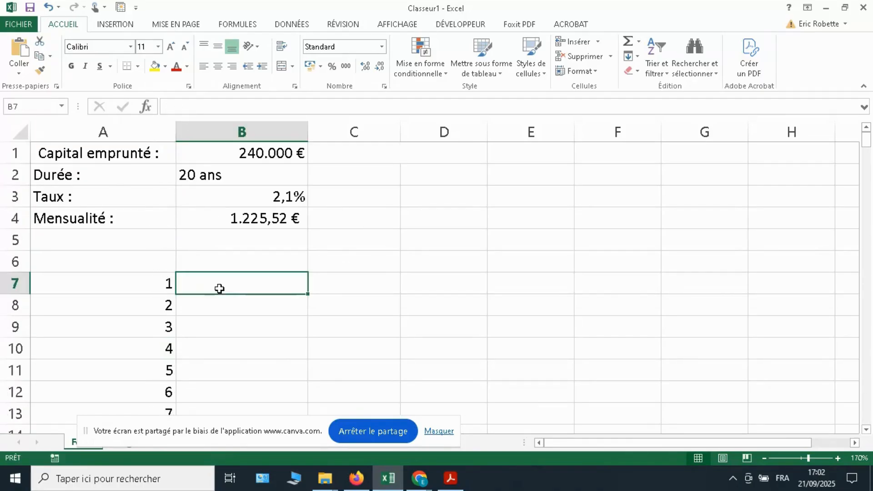
click(263, 256)
text(Par)
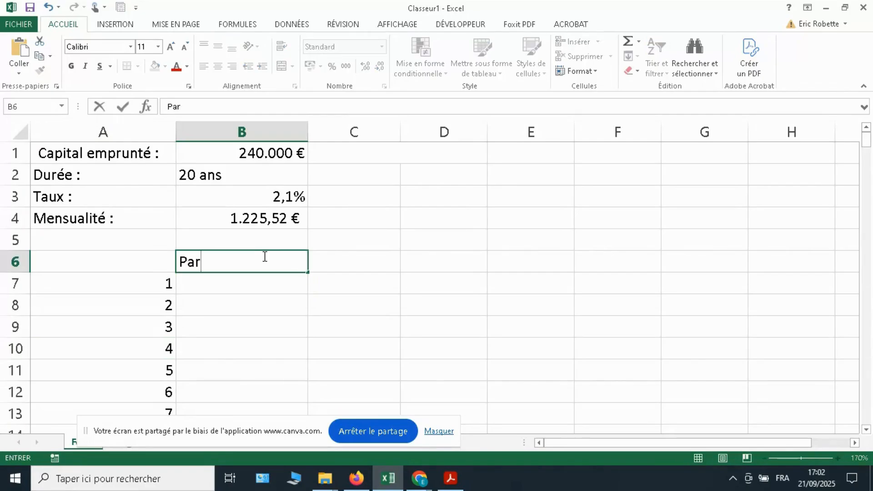
text(tie capital)
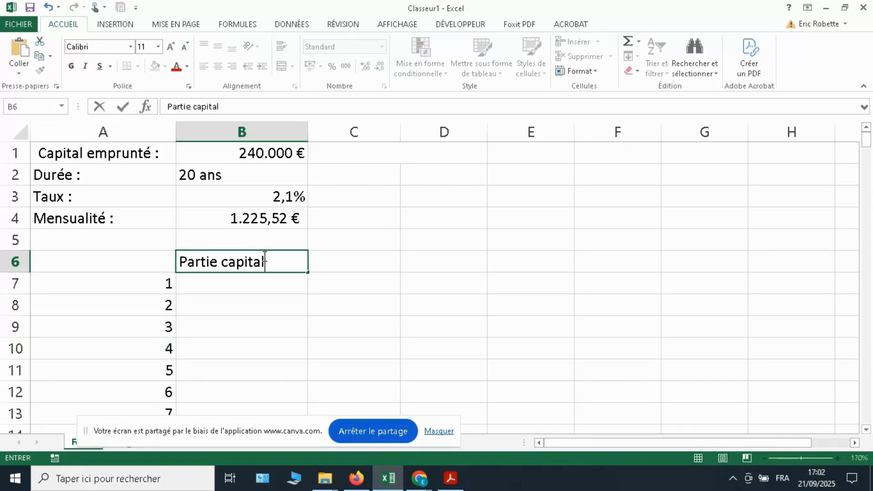
key(Tab)
text(Pa)
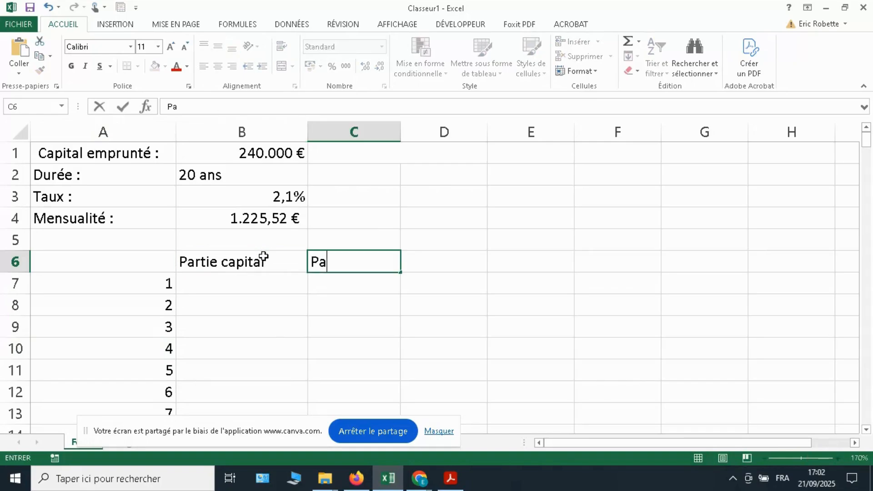
text(rtie intérêt)
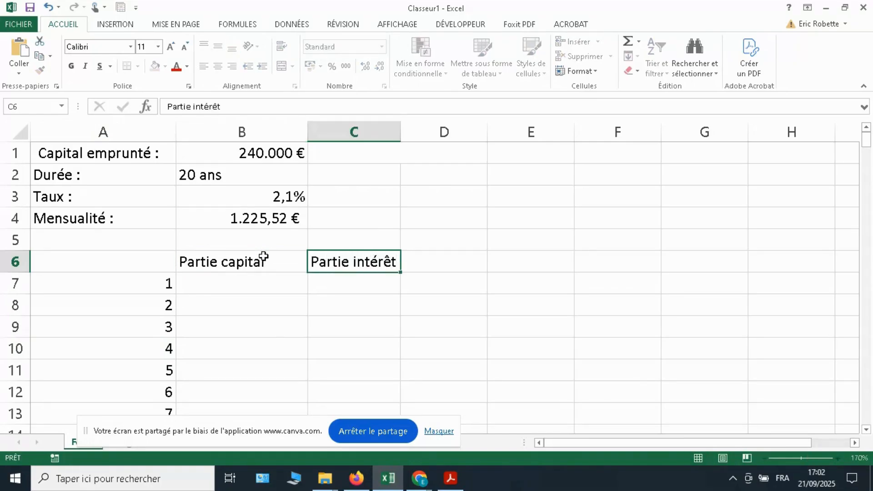
key(Return)
Calculate the capital part of the first payment in B7 with the formula =PRINCPER(2,10%/12;A7;240;240000).
text(=)
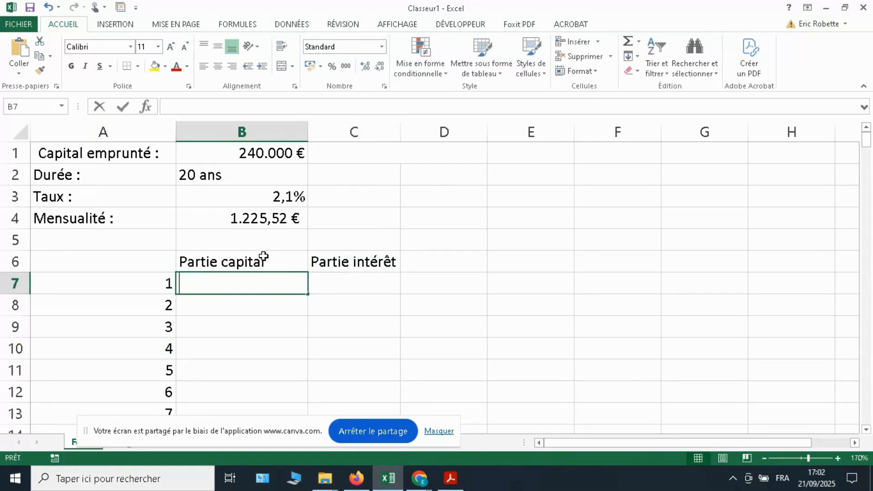
text(pri)
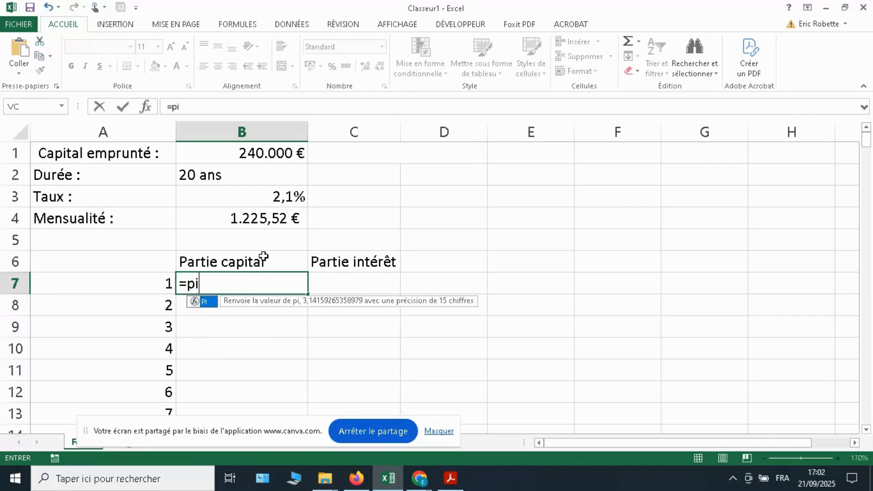
key(BackSpace)
text(rincper()
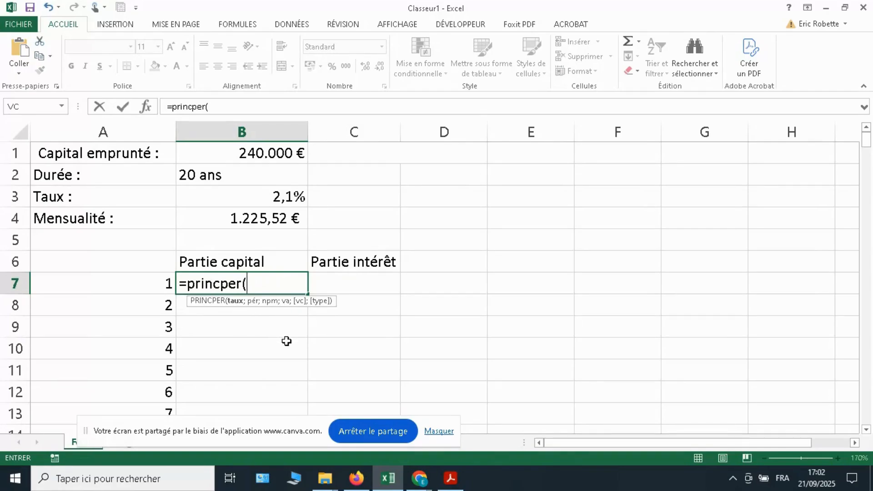
text(2,10%/12;)
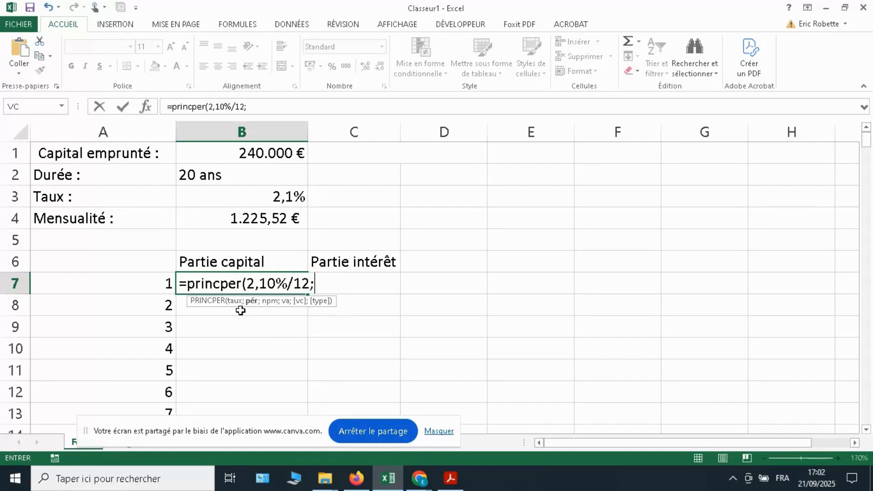
click(107, 285)
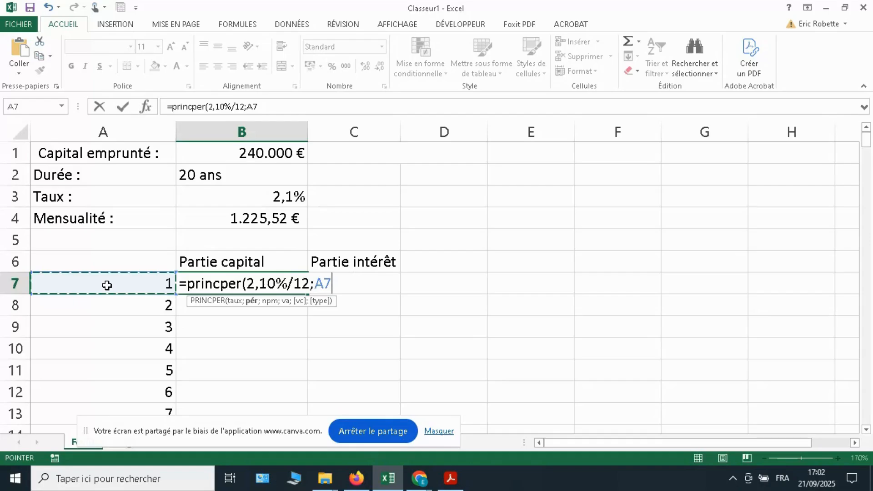
text(;)
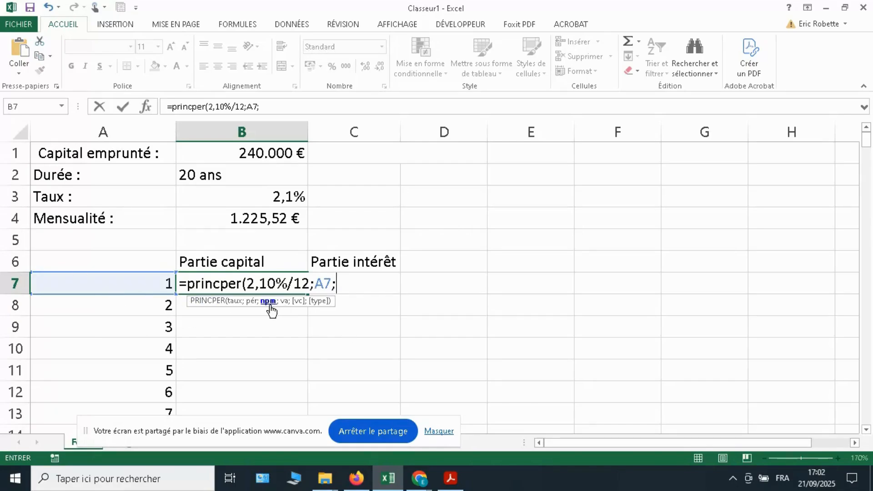
text(240;)
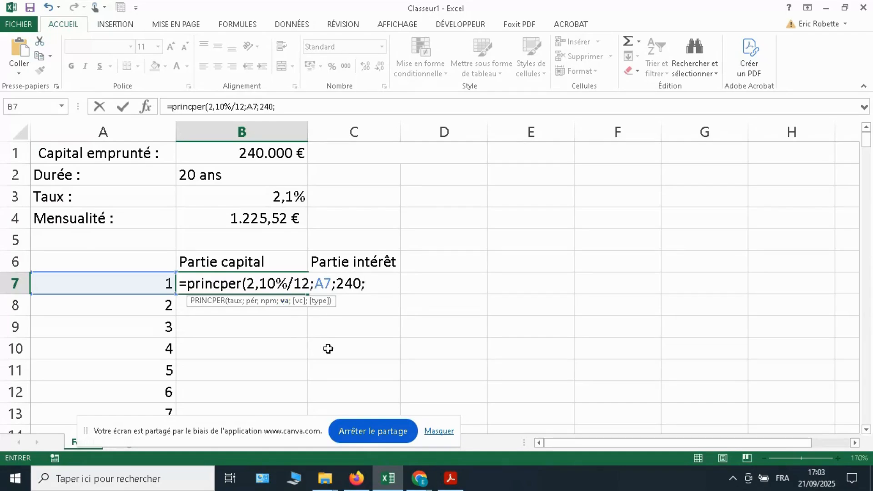
text(240000)
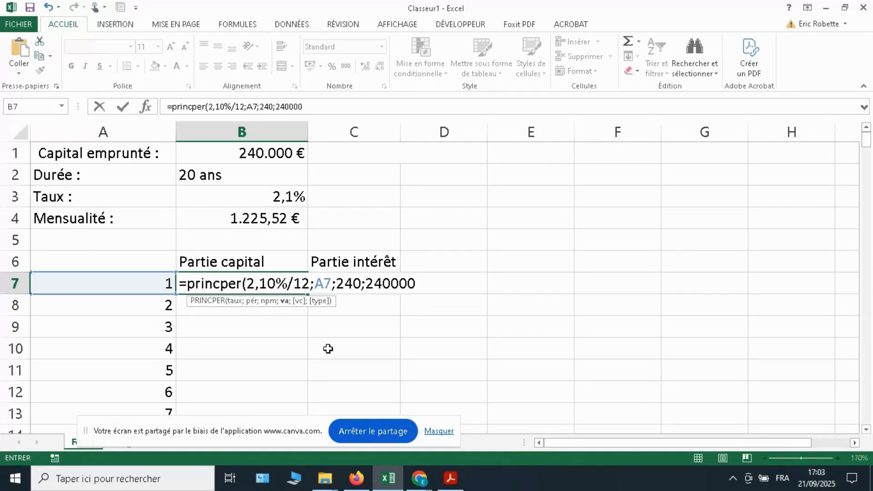
text())
key(Return)
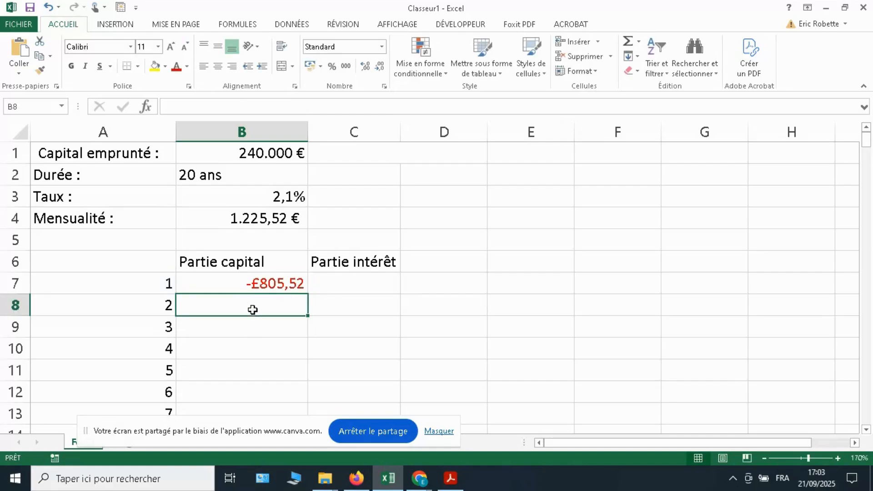
Put a minus sign before the 240000 argument of the PRINCPER formula in B7.
click(259, 287)
double_click(259, 287)
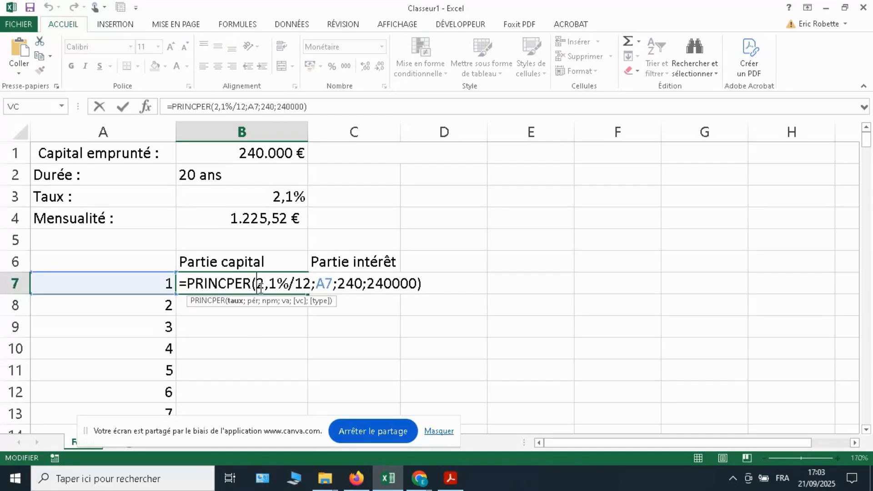
click(367, 283)
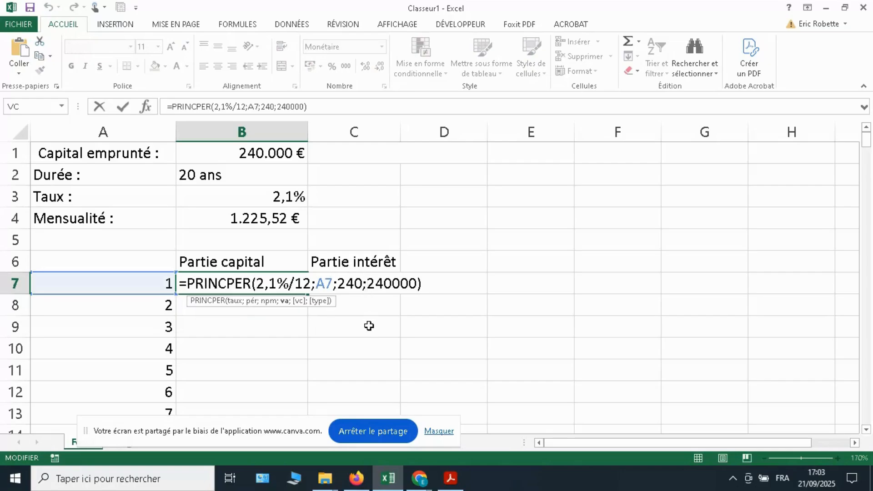
text(-)
key(Return)
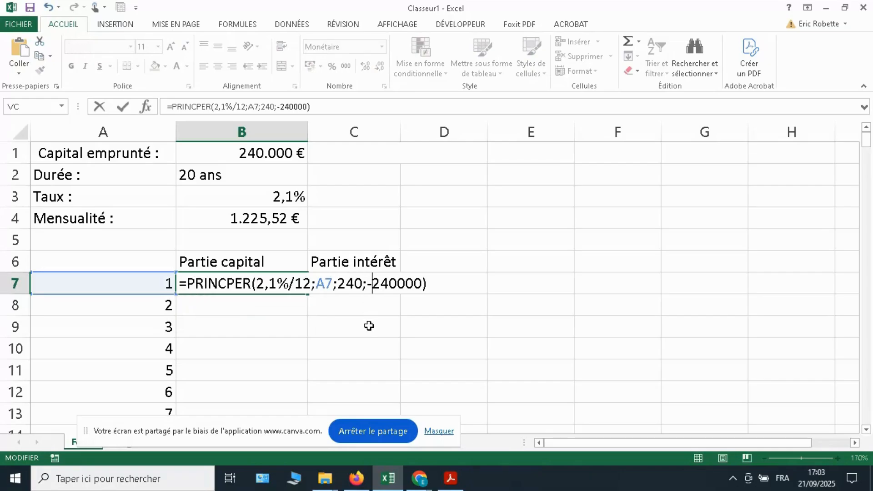
Apply the euro accounting format Français (Belgique) to the capital part in B7.
click(288, 285)
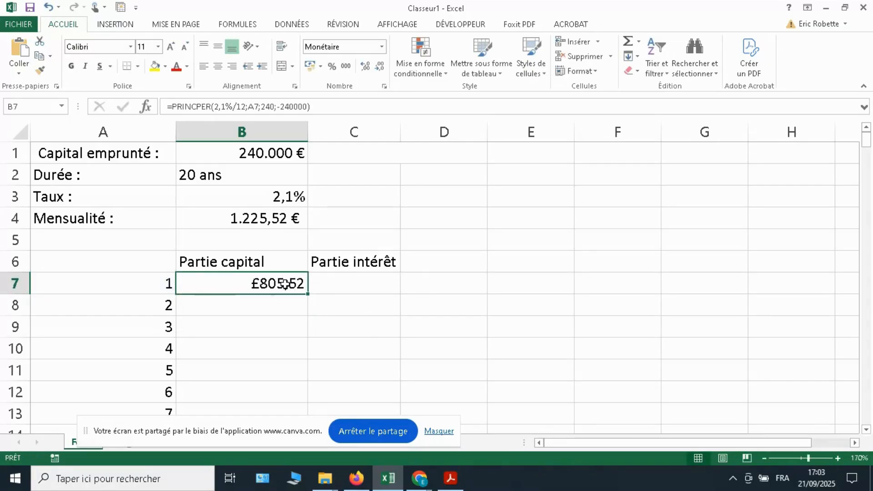
click(319, 67)
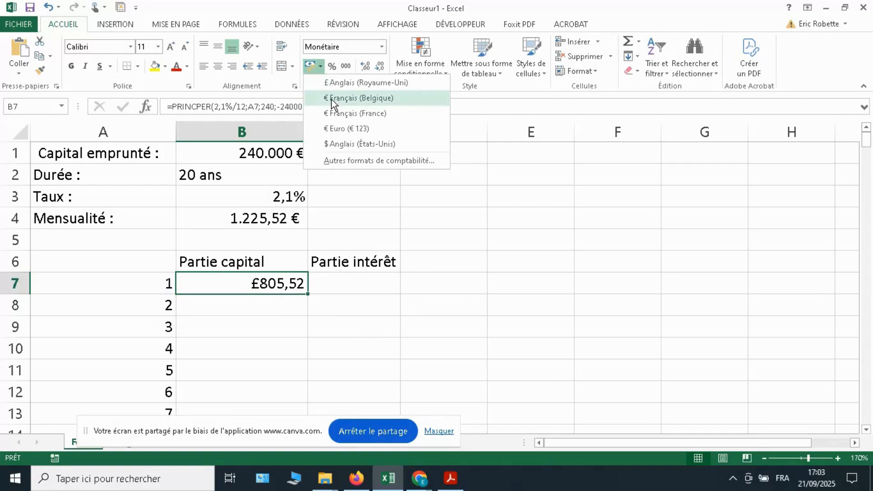
click(331, 99)
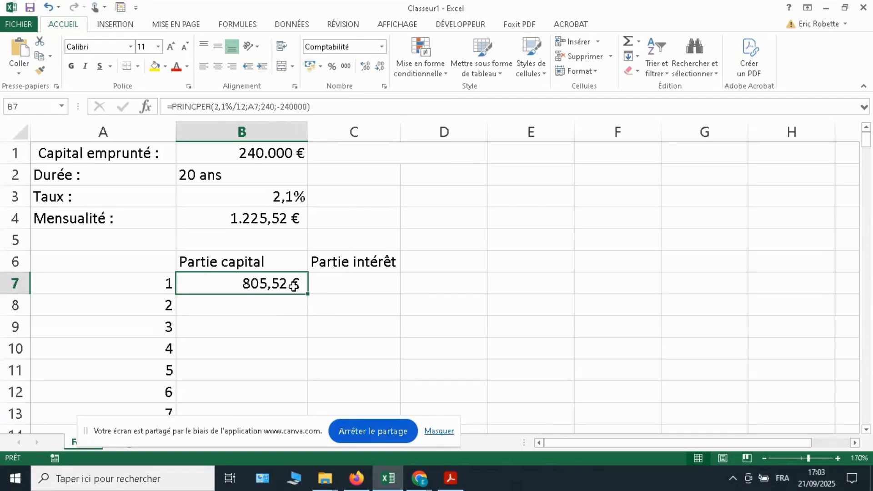
Calculate the interest part of the first payment in C7 with the formula =INTPER(2,10%/12;A7;240;-240000).
click(334, 287)
text(=)
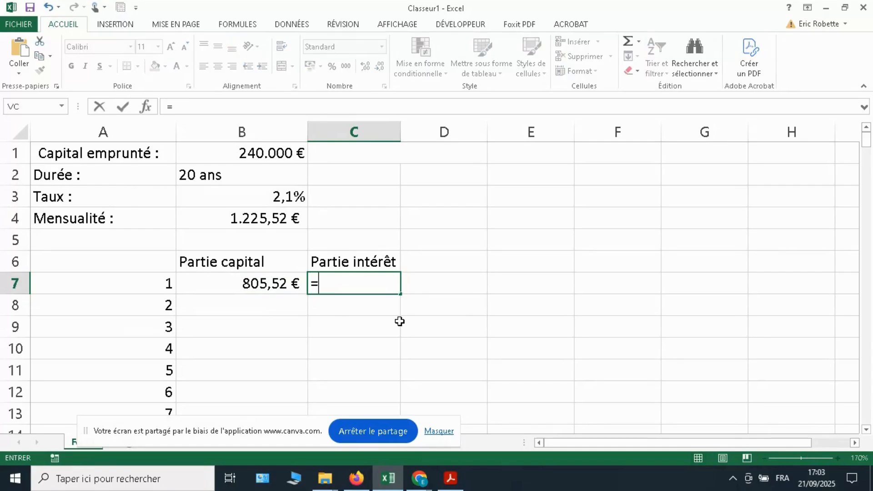
text(int)
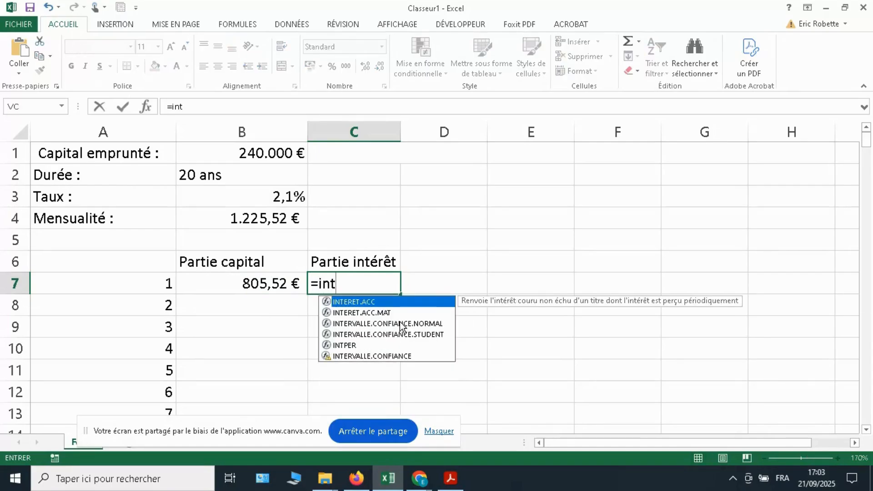
text(per()
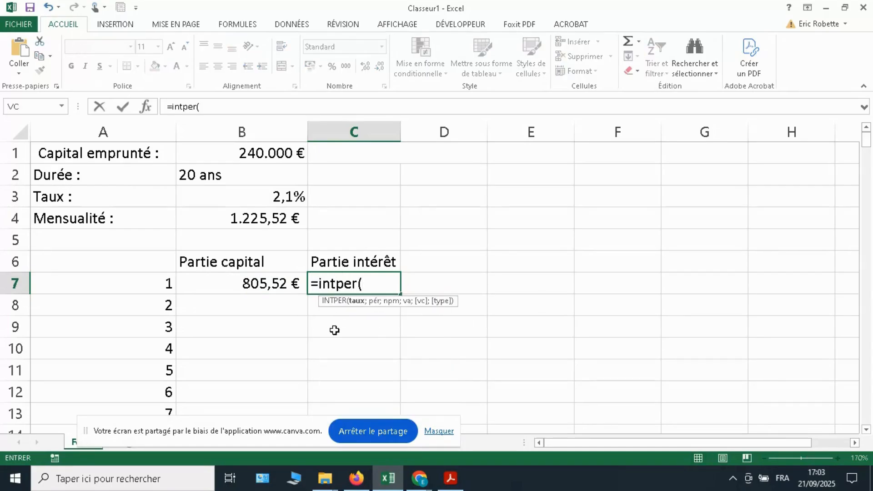
text(2,10%/)
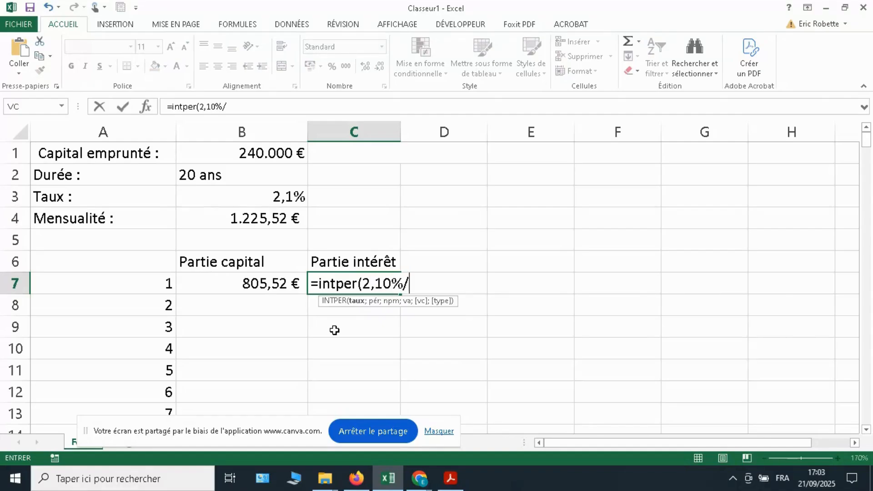
text(12;)
click(126, 286)
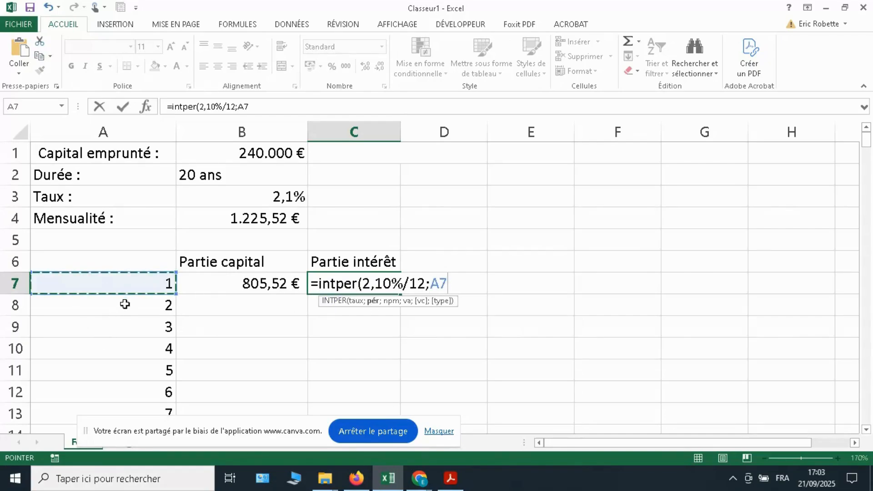
text(;)
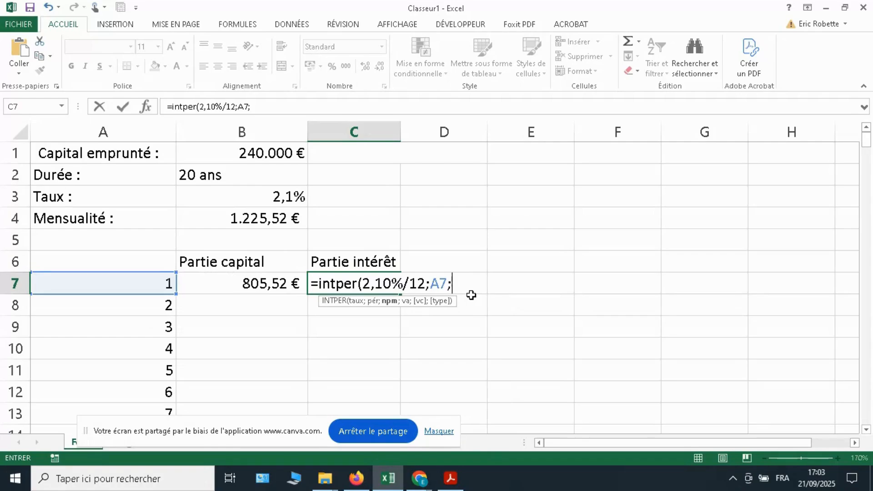
text(240;)
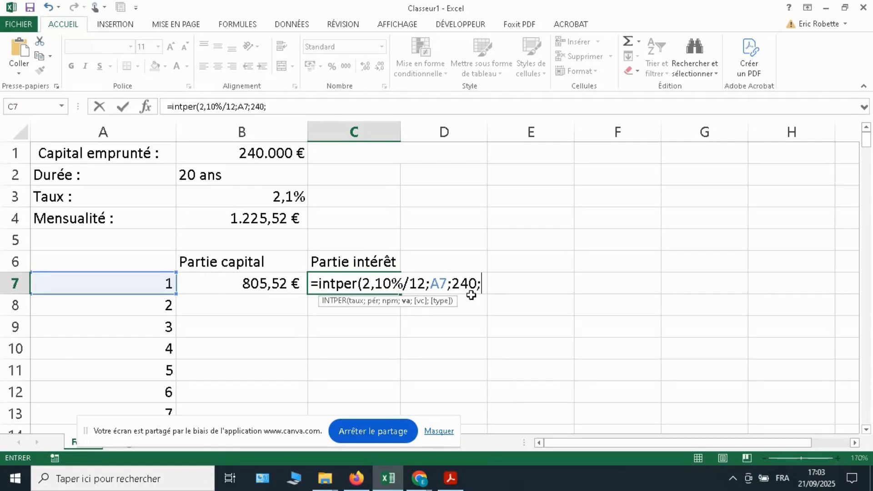
text(-240000)
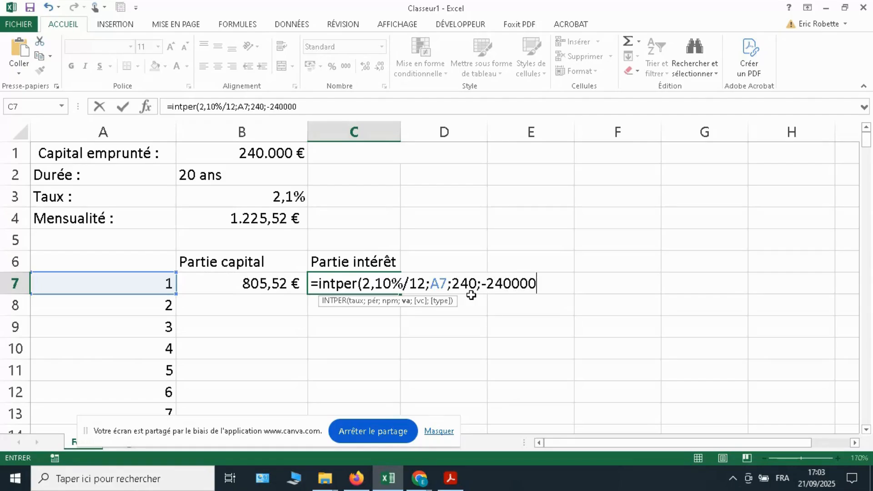
text())
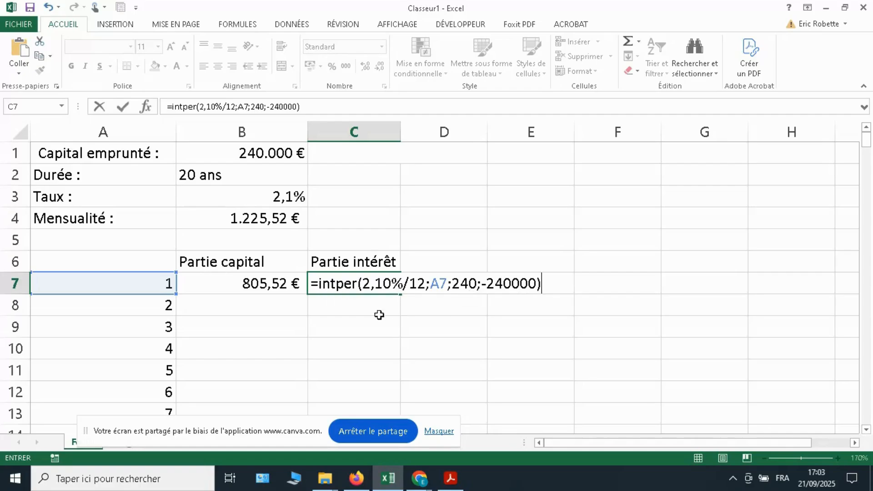
key(Return)
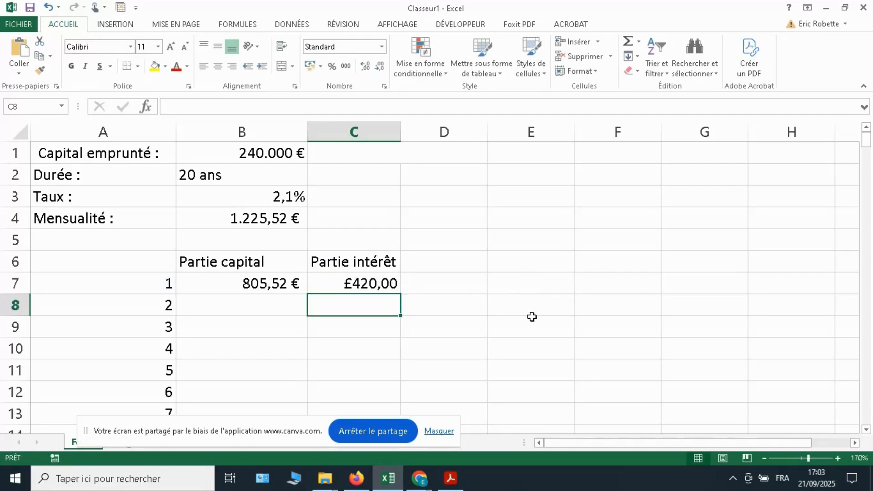
Apply a euro accounting format to the interest part in C7.
click(372, 284)
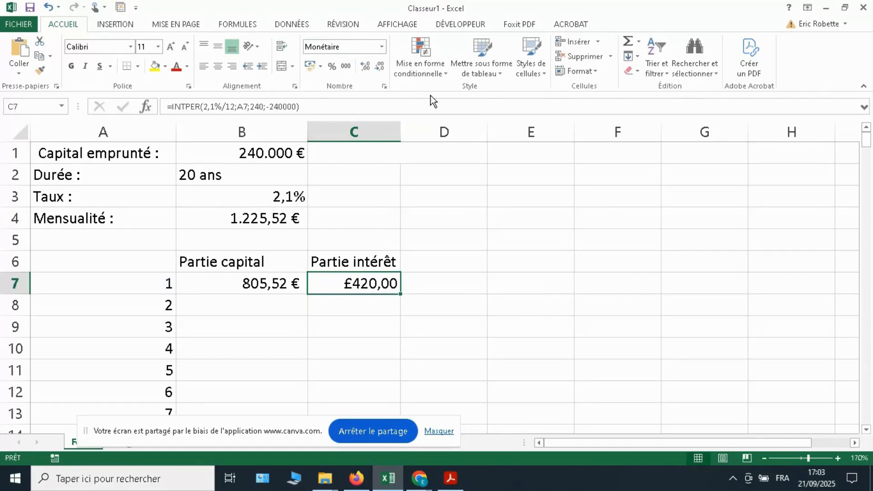
click(320, 68)
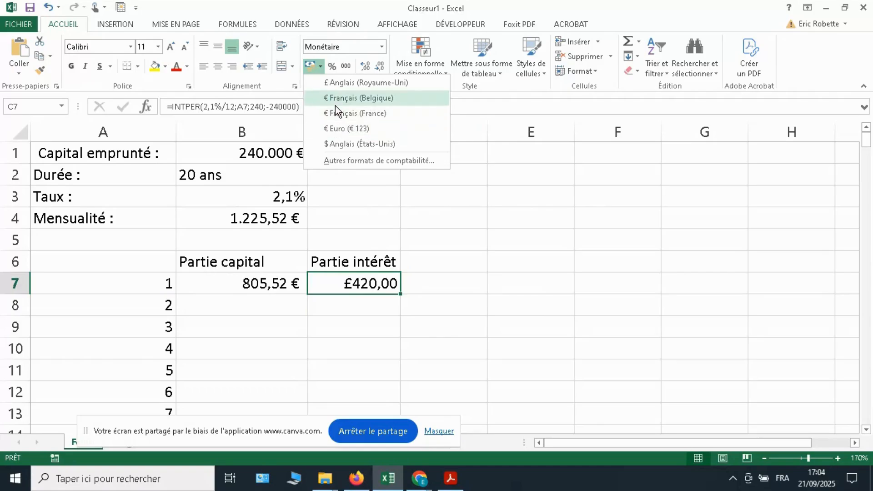
click(346, 116)
Add the capital and interest parts in D7 with =B7+C7 and compare the sum with the monthly payment in B4.
click(456, 277)
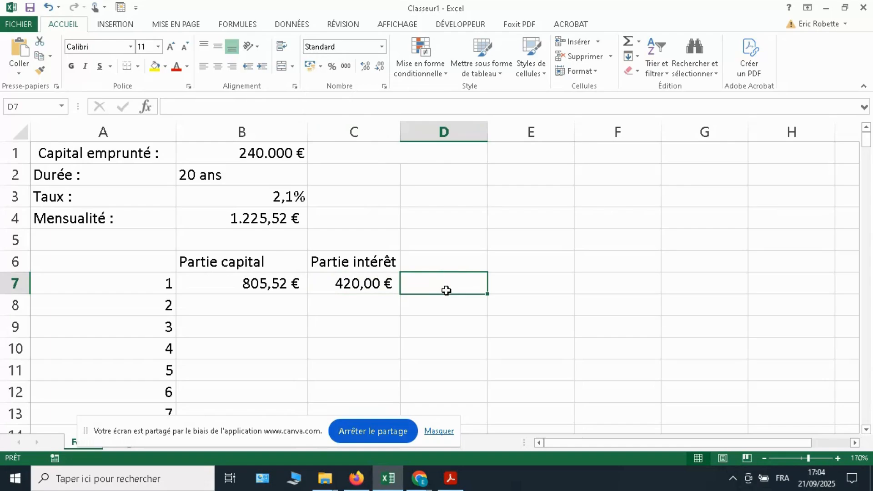
text(=)
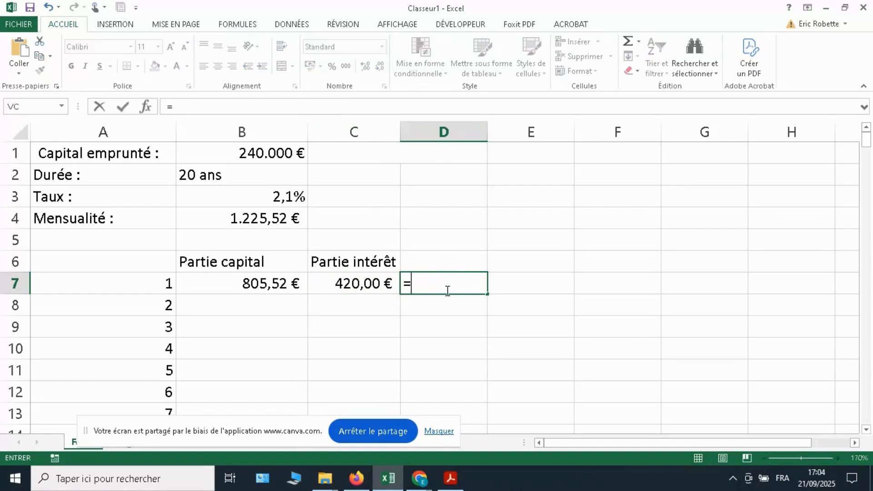
click(244, 286)
text(+)
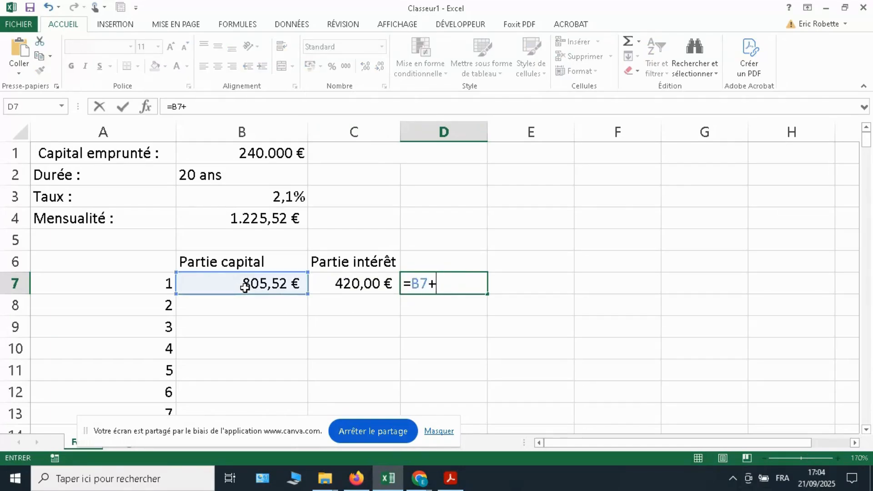
click(350, 280)
key(Return)
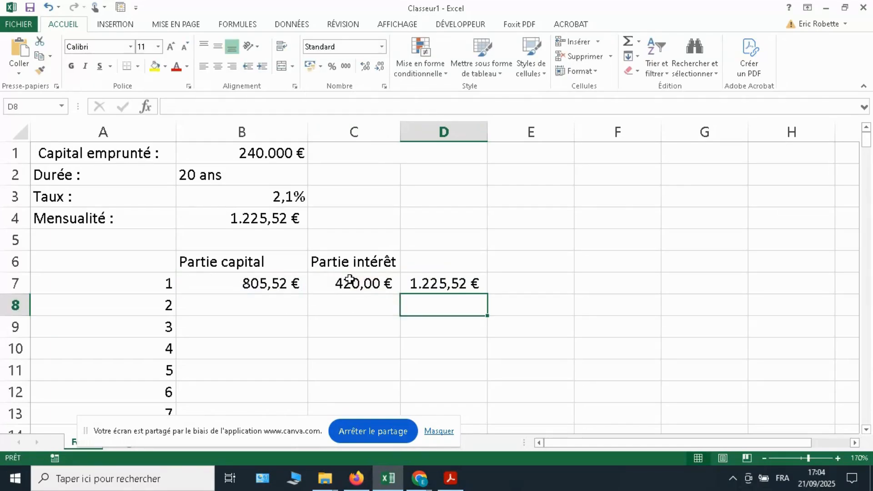
click(463, 286)
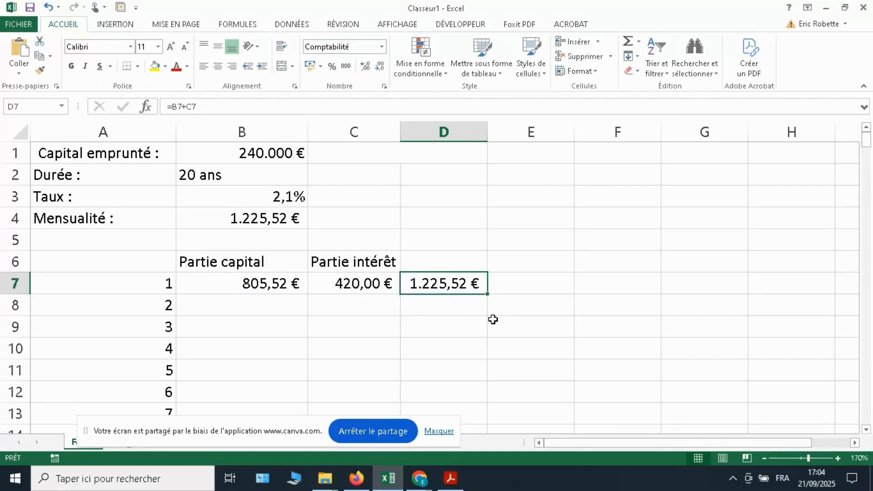
ctrl+click(226, 218)
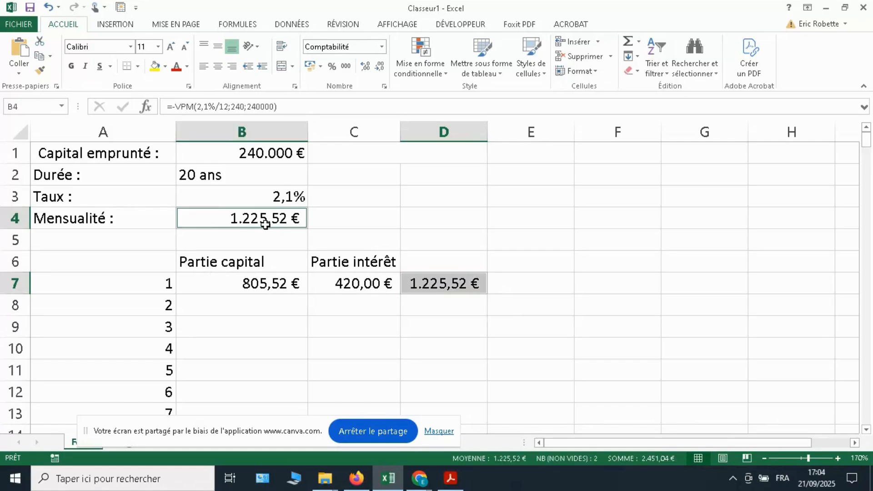
click(265, 283)
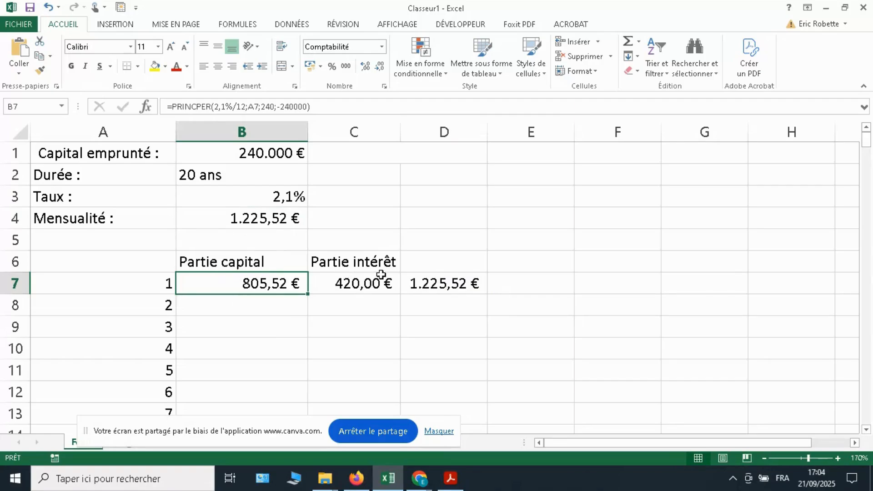
Enter the heading Solde restant dû in E6 and widen column E to fit it.
click(528, 279)
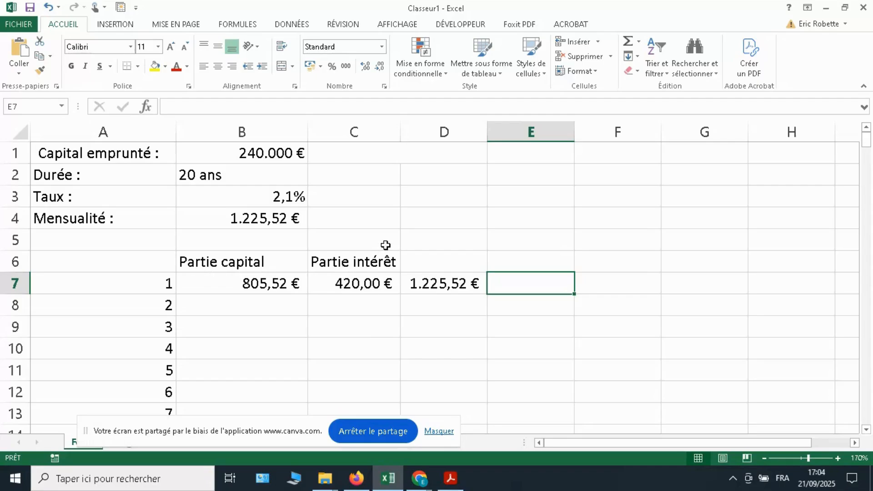
click(511, 262)
text(Sole)
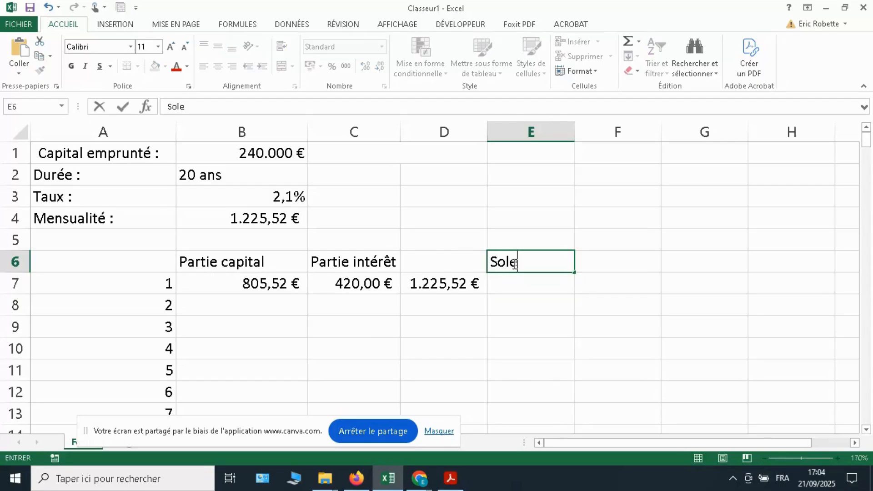
text(e restant dû)
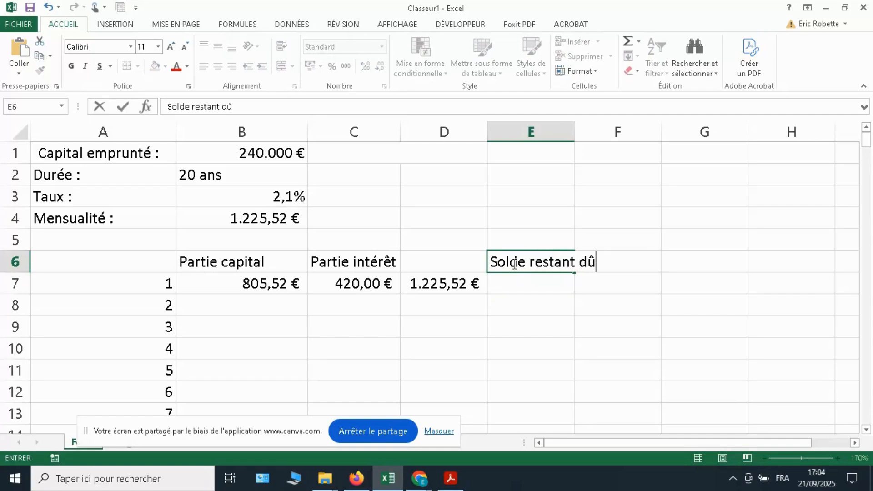
key(Return)
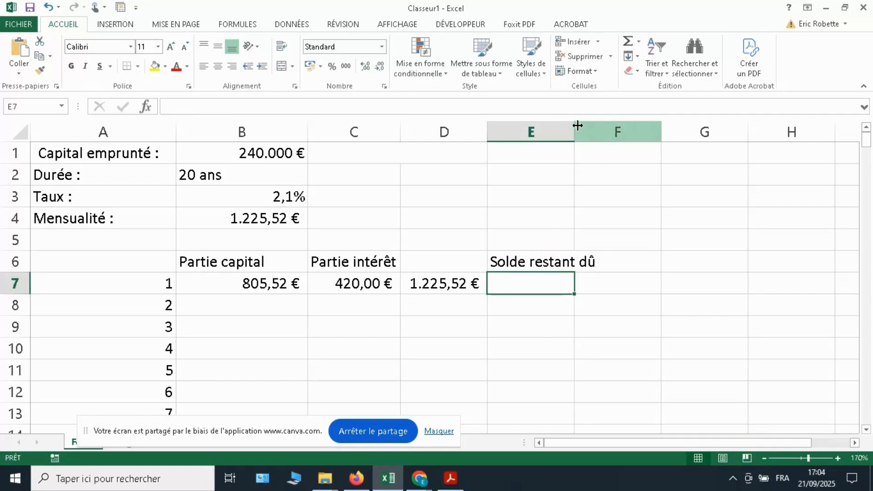
drag(573, 129, 643, 129)
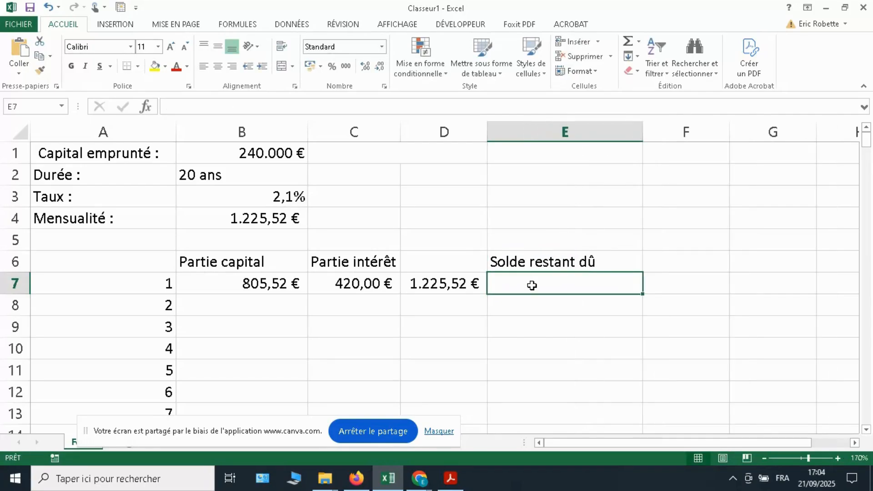
Calculate the remaining balance after the first payment in E7 with the formula =B1-B7.
text(=)
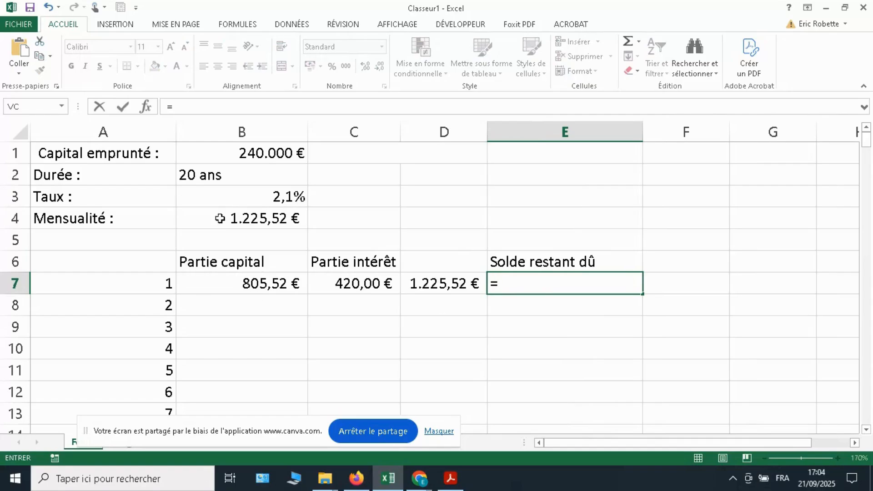
click(274, 152)
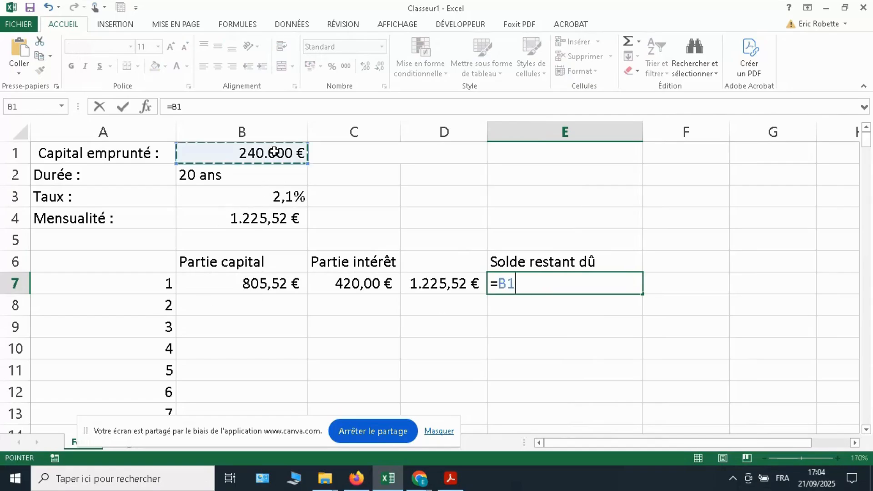
text(-)
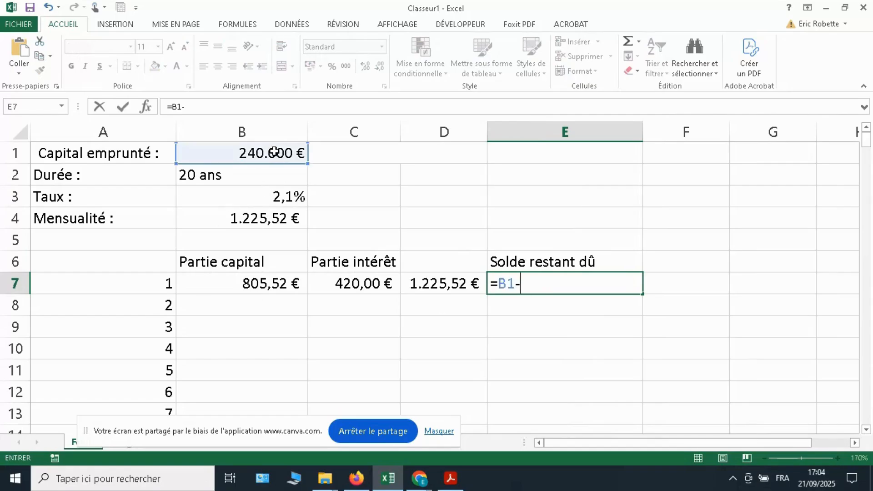
click(258, 281)
key(Return)
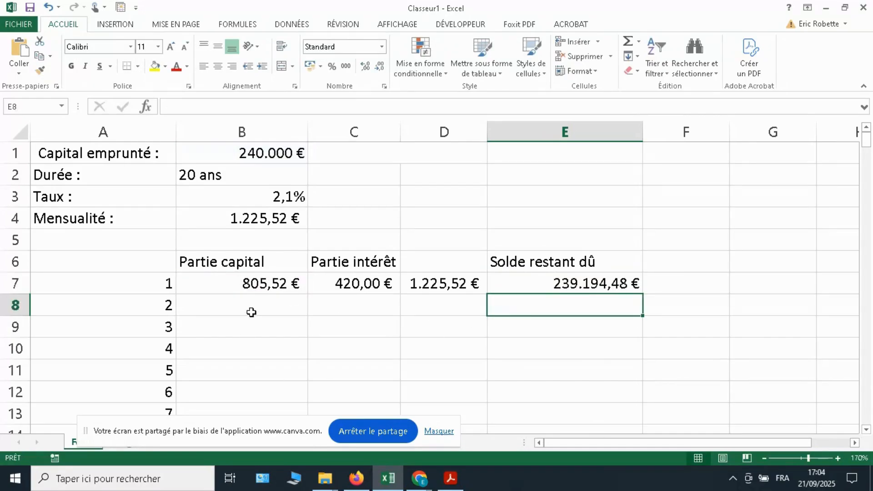
Fill the capital, interest and sum formulas in B7, C7 and D7 down through all 240 periods.
click(259, 279)
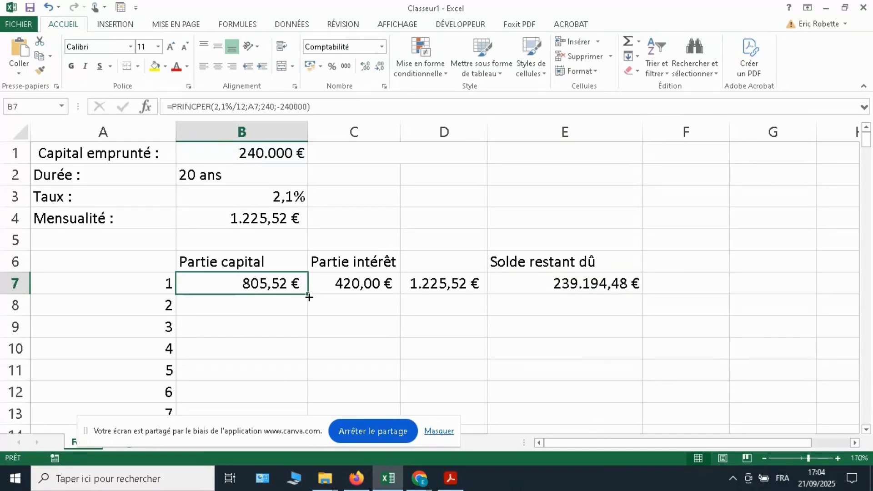
double_click(307, 294)
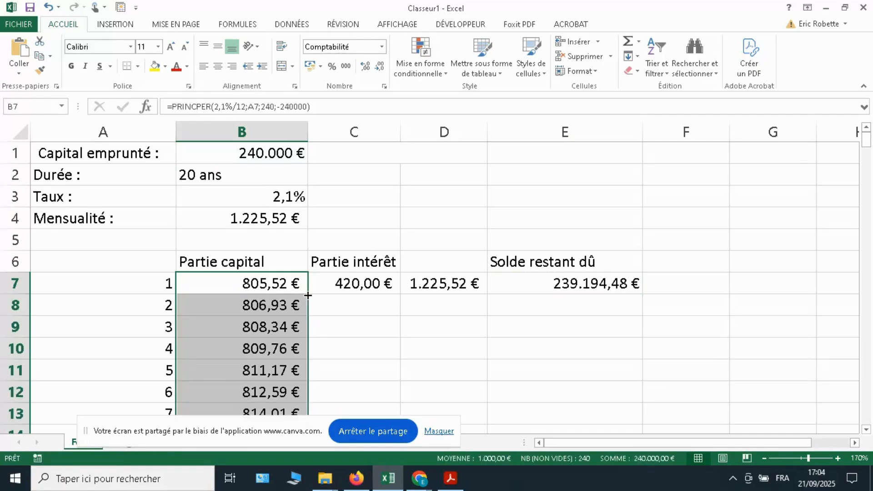
click(376, 275)
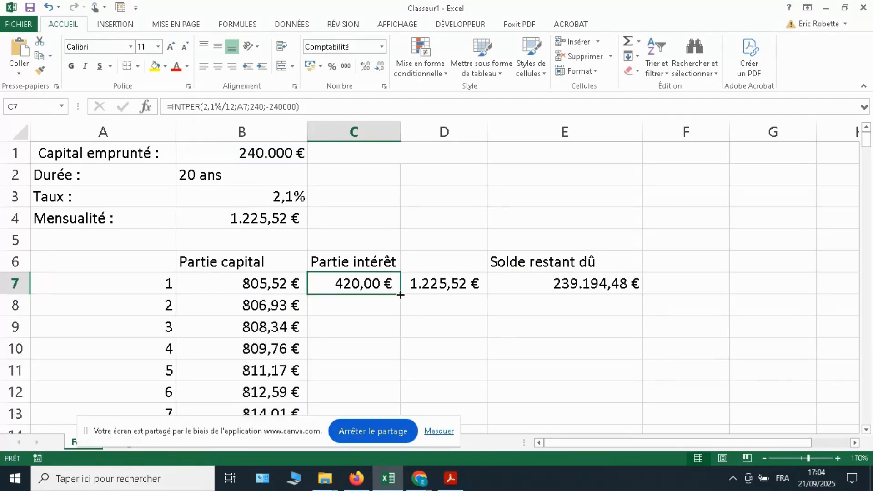
double_click(400, 294)
click(444, 286)
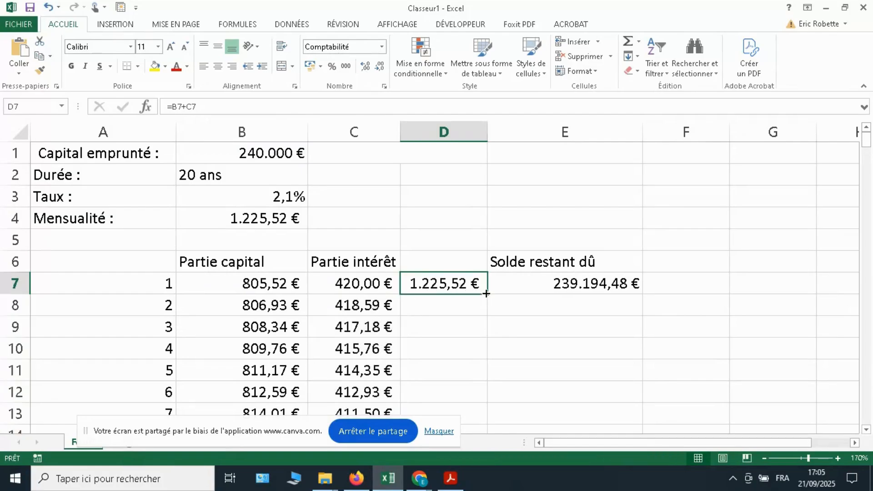
double_click(489, 294)
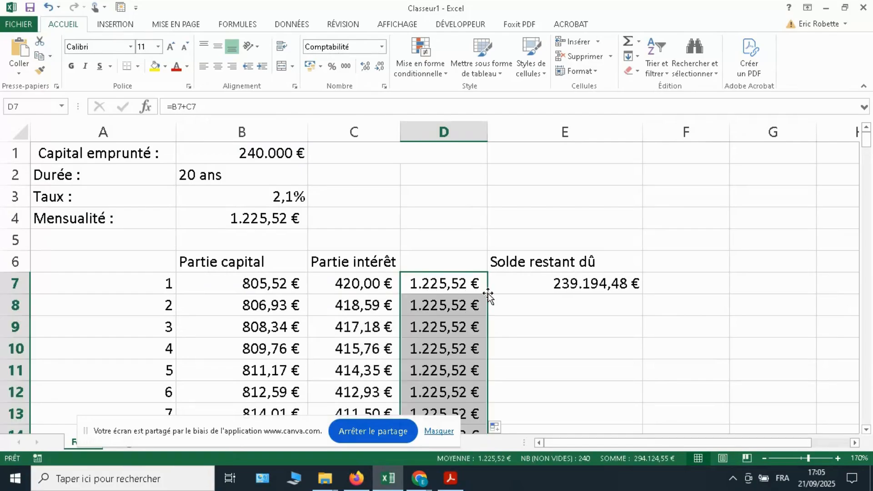
Calculate the second period's remaining balance in E8 with =E7-B8 and fill the formula down through period 240.
click(558, 276)
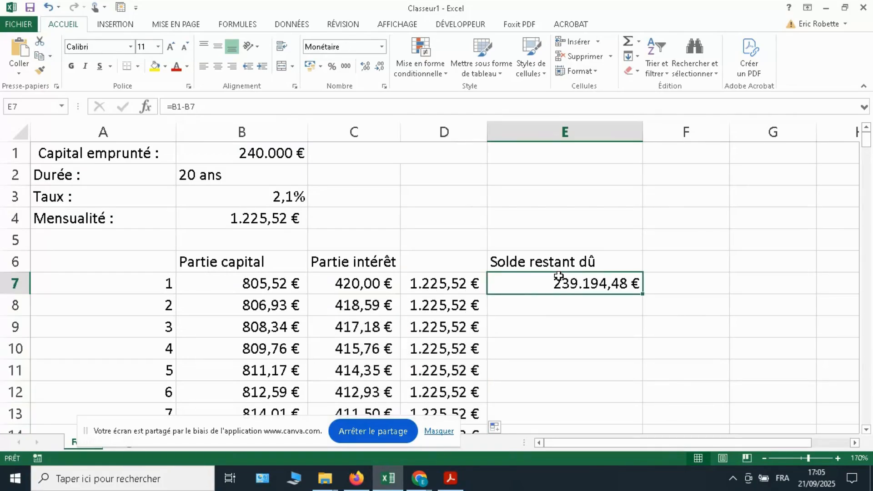
click(549, 305)
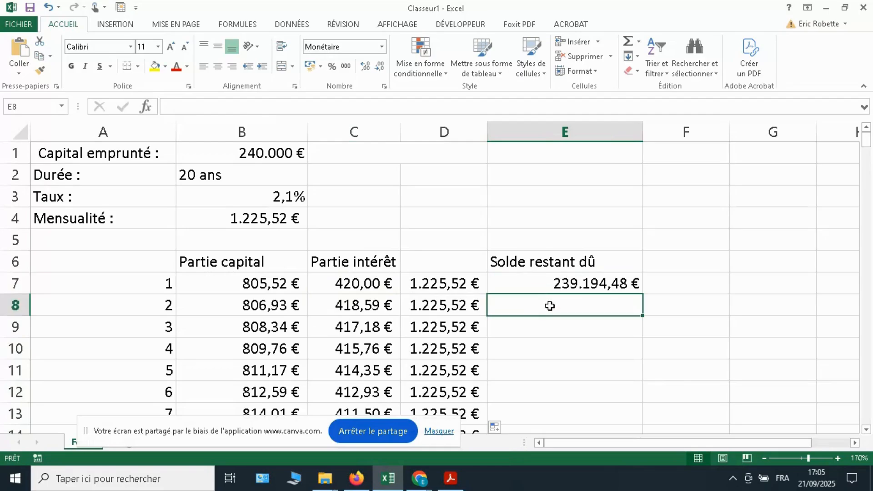
text(=)
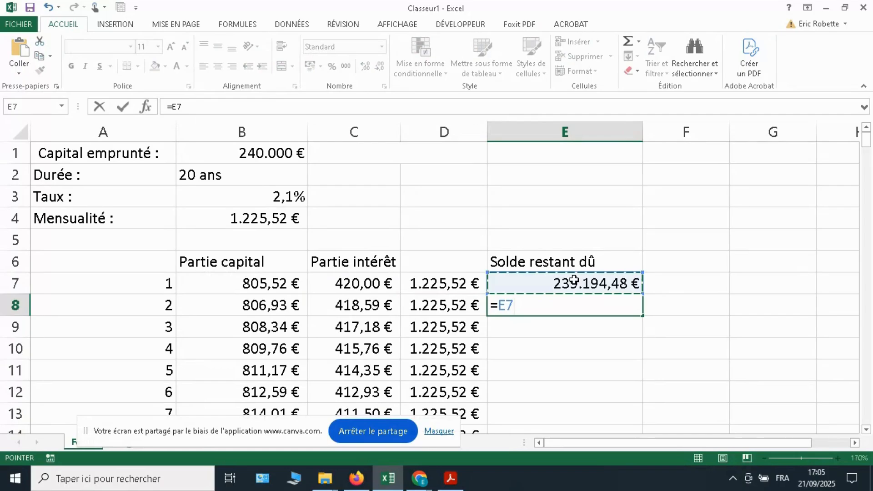
text(-)
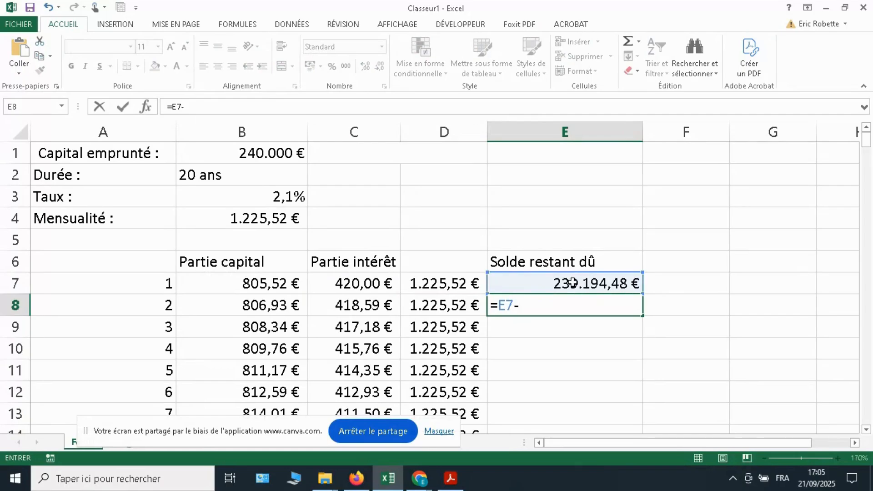
click(262, 304)
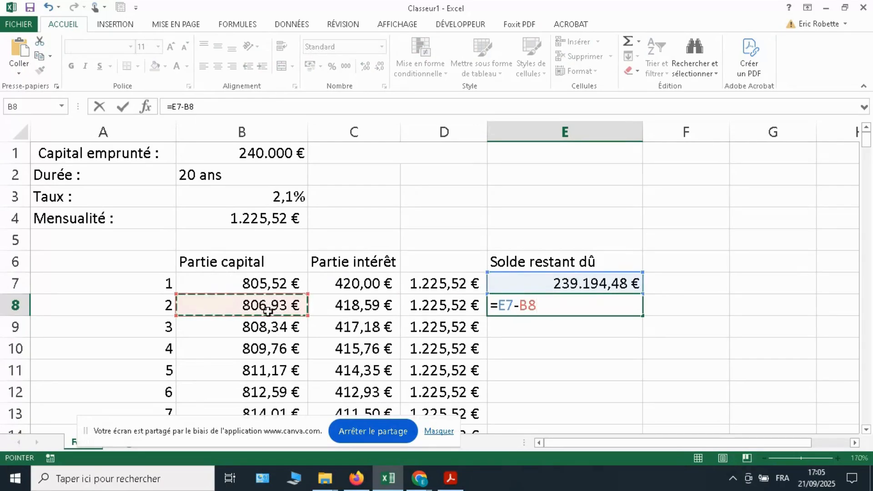
key(Return)
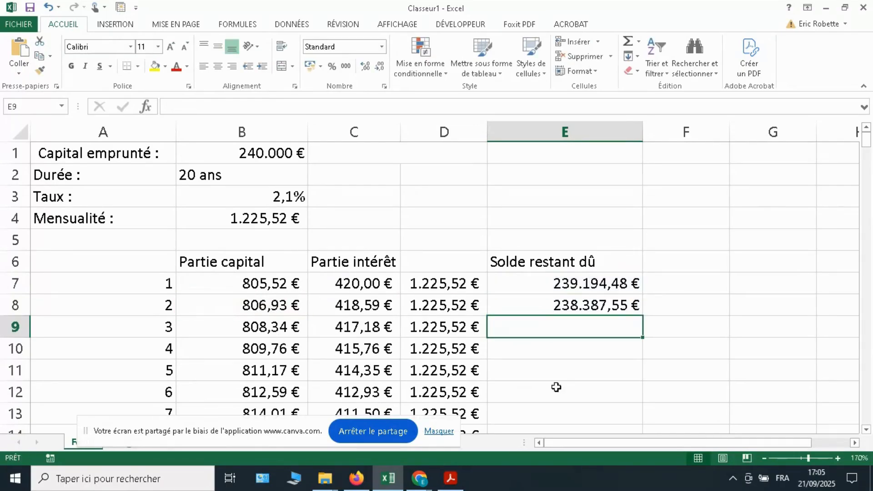
click(621, 305)
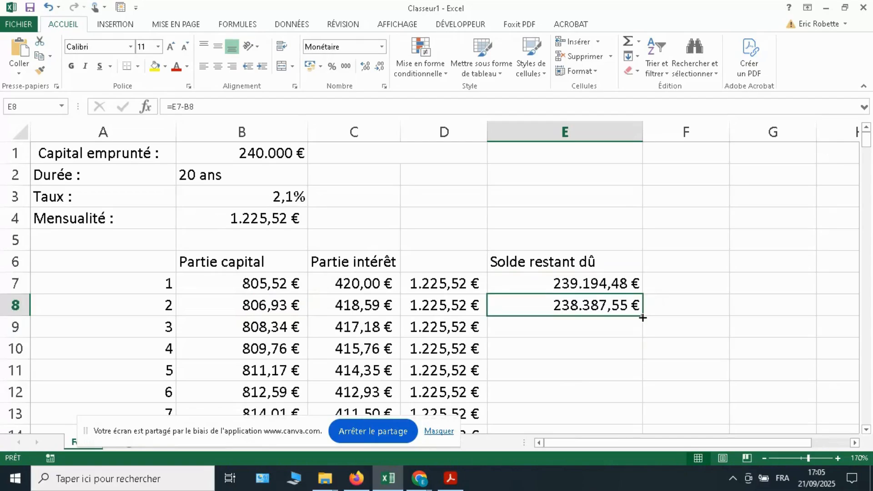
double_click(642, 316)
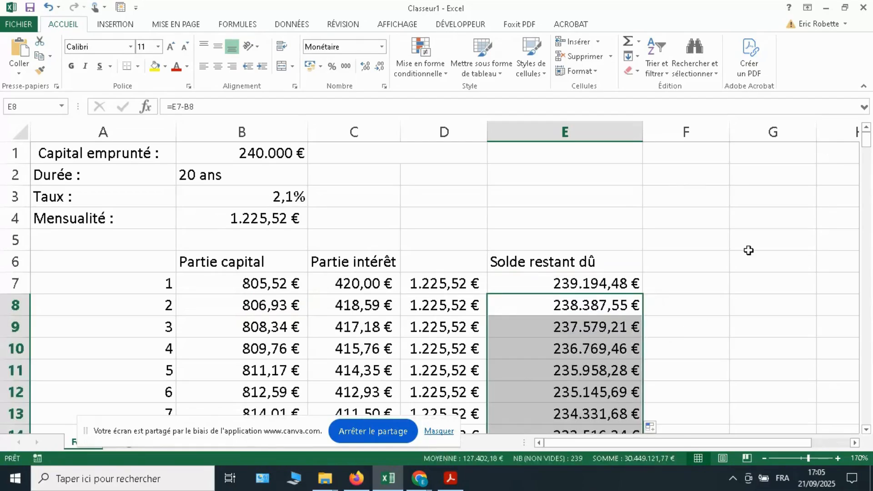
Examine how the capital parts in column B and the interest parts in column C evolve over the first periods.
click(225, 332)
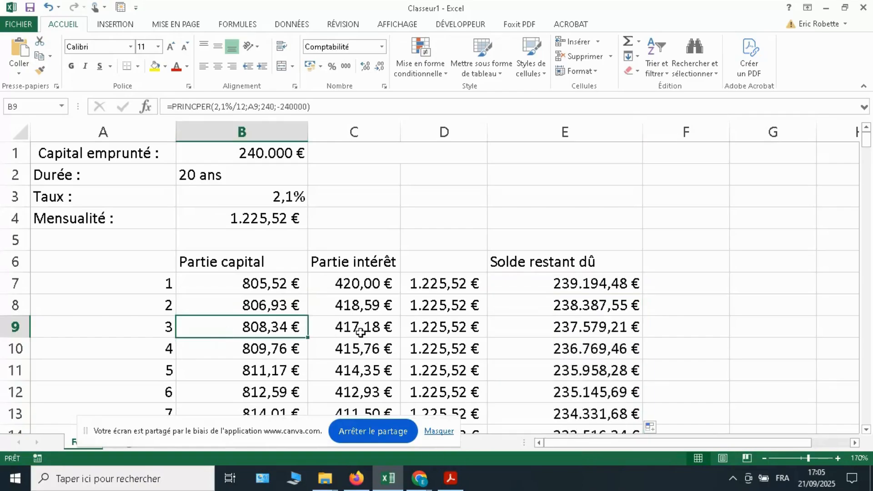
scroll(360, 332, down, 1)
scroll(361, 331, down, 3)
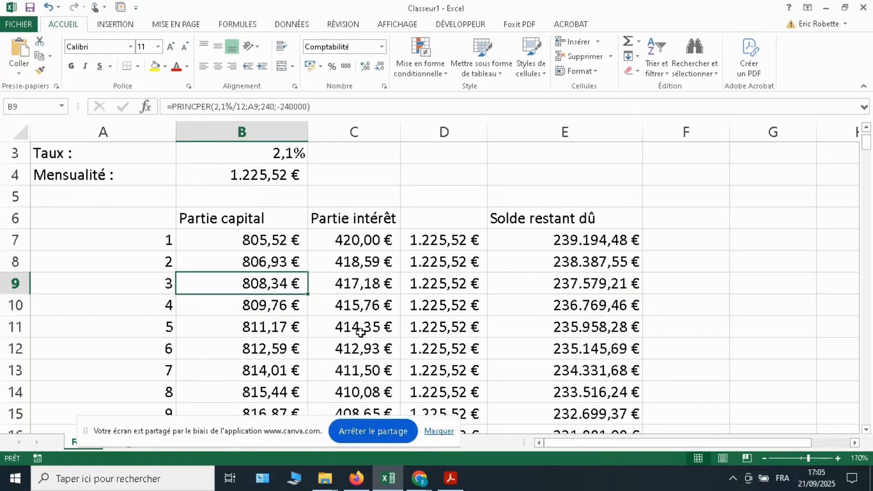
drag(280, 196, 280, 371)
click(278, 353)
click(279, 370)
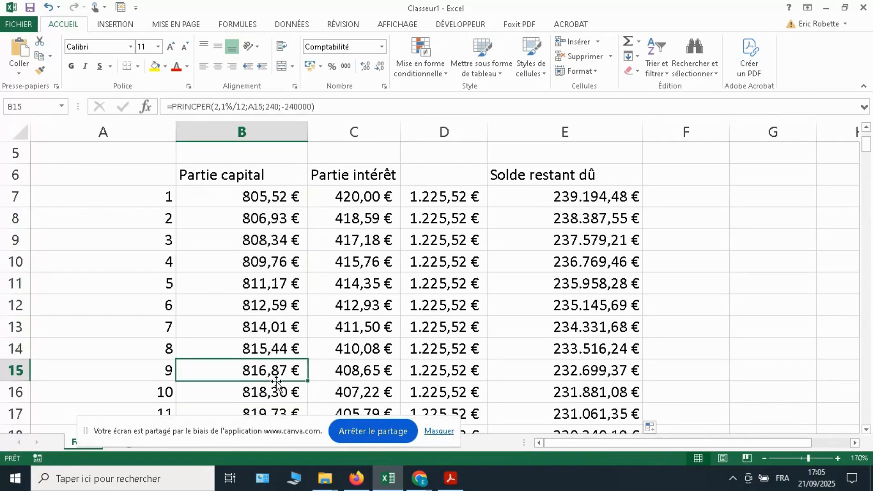
click(275, 391)
click(272, 410)
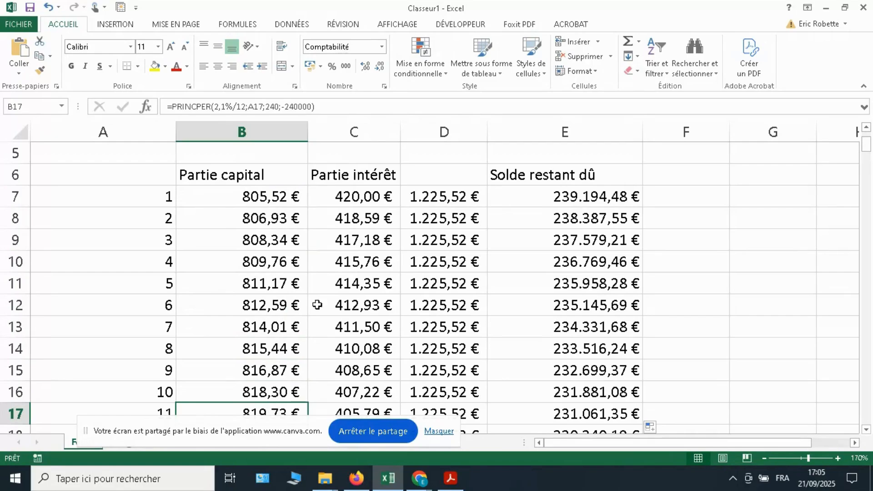
click(343, 199)
click(346, 215)
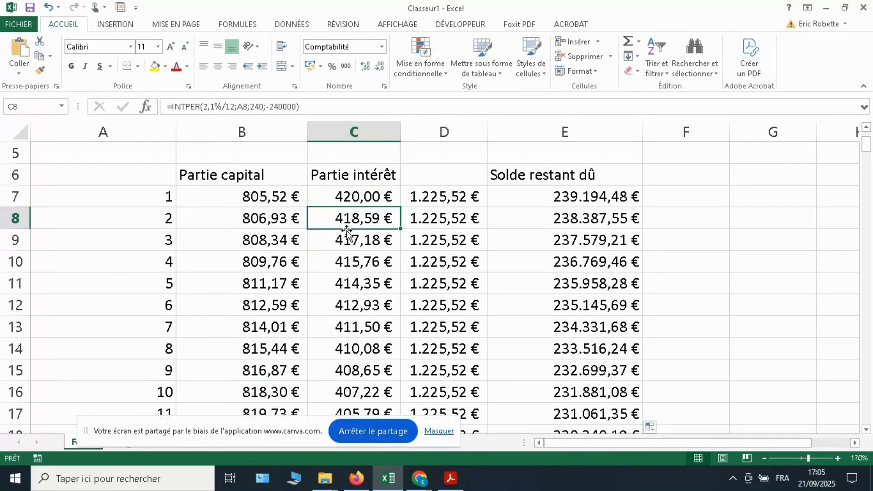
click(345, 237)
click(347, 267)
click(348, 279)
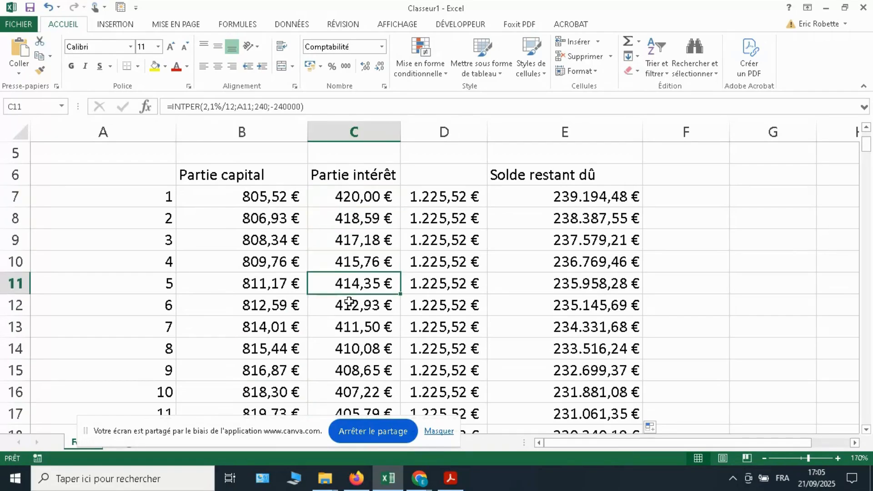
click(352, 307)
Review the capital, interest and remaining balance columns through the rest of the schedule down to period 240.
scroll(384, 335, down, 3)
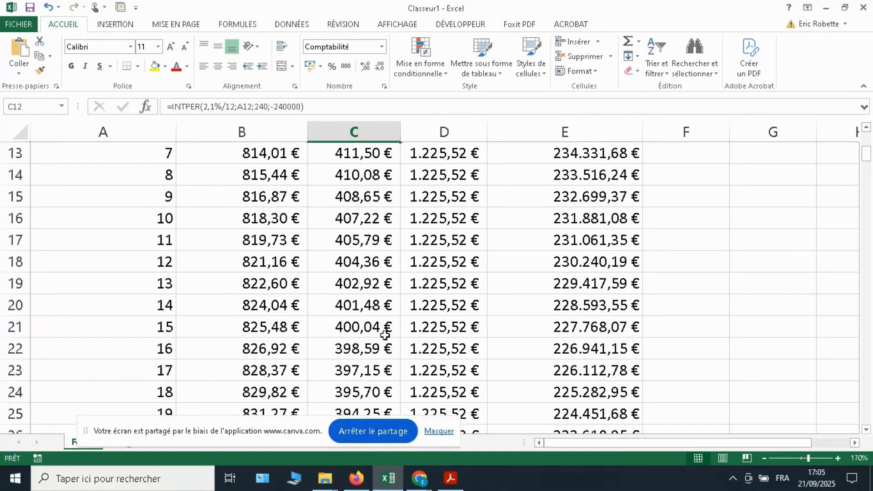
scroll(384, 327, down, 2)
scroll(385, 327, down, 1)
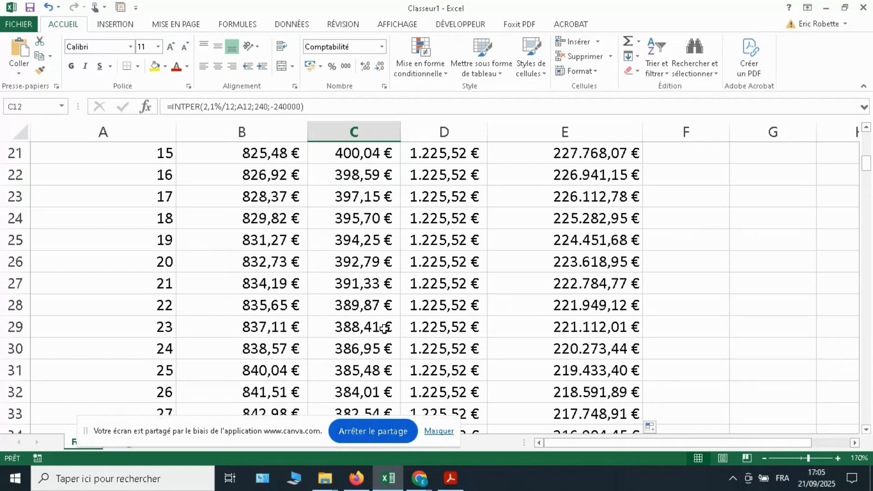
scroll(384, 327, down, 9)
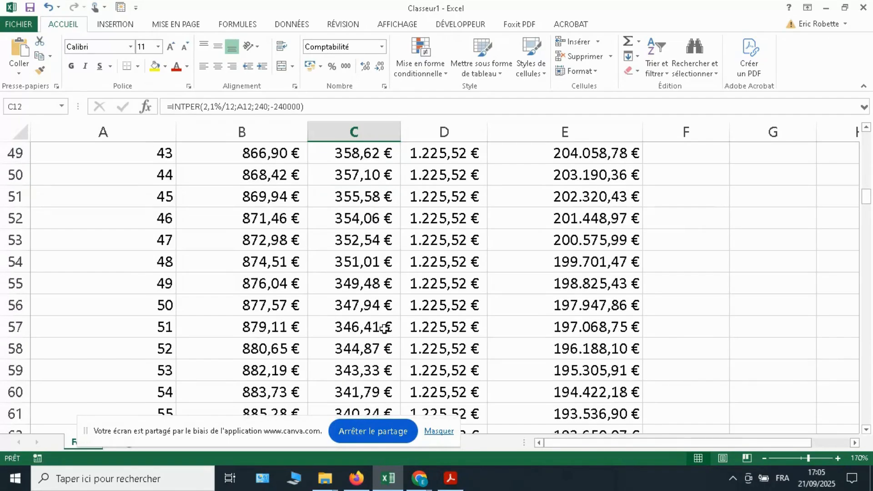
scroll(384, 327, down, 3)
scroll(384, 327, down, 2)
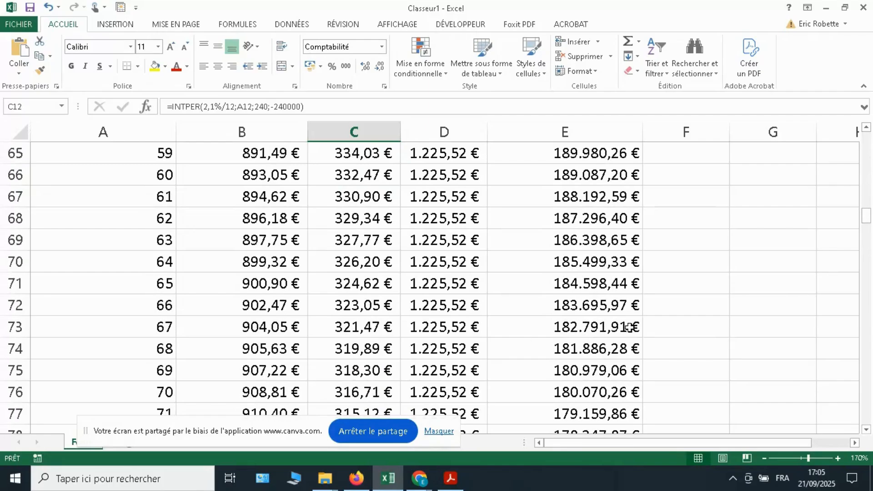
drag(594, 331, 596, 385)
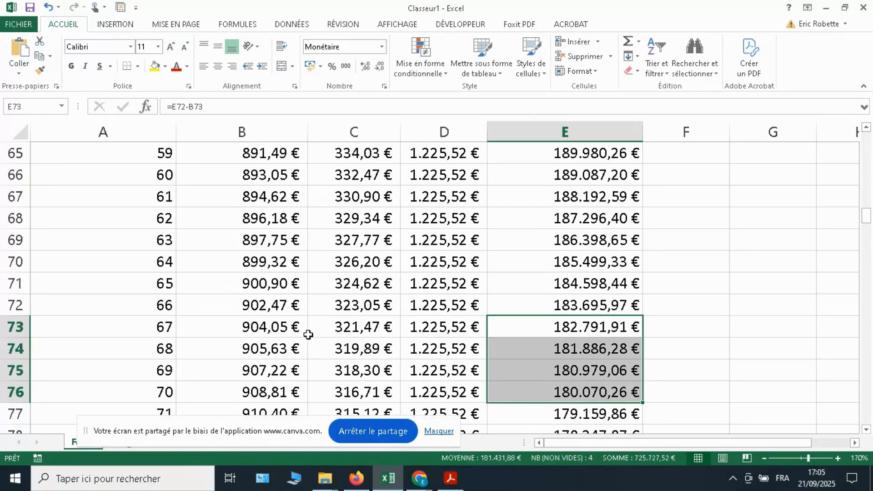
scroll(309, 334, down, 8)
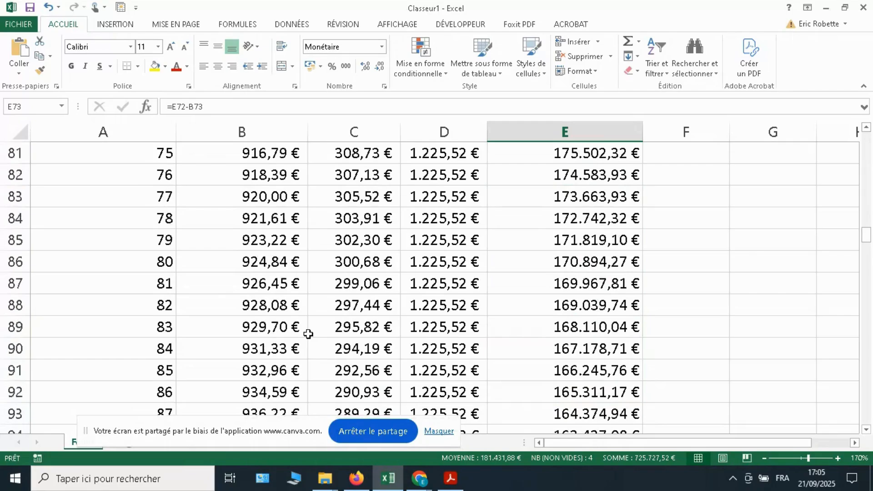
scroll(309, 334, down, 2)
drag(356, 260, 362, 382)
scroll(514, 349, down, 15)
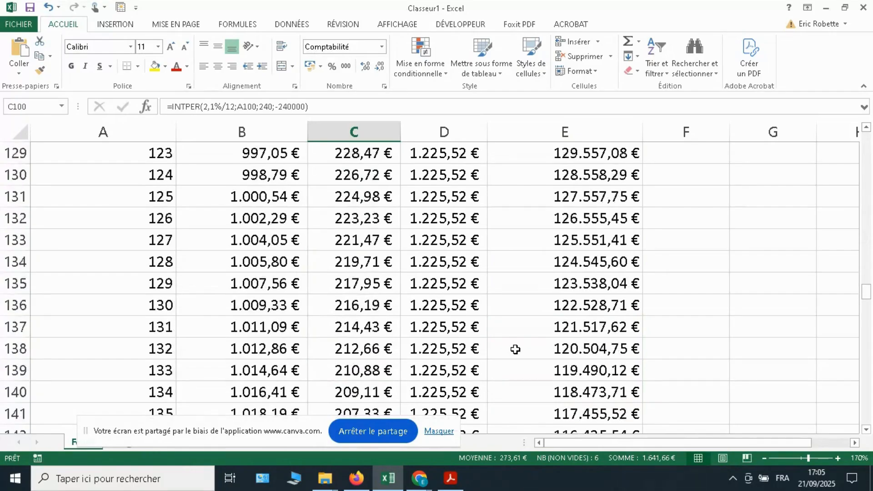
scroll(515, 349, down, 8)
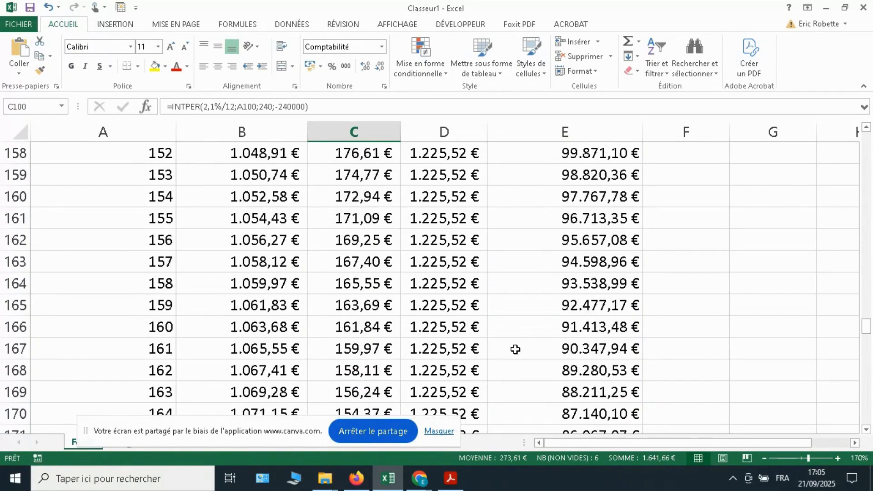
scroll(515, 349, down, 8)
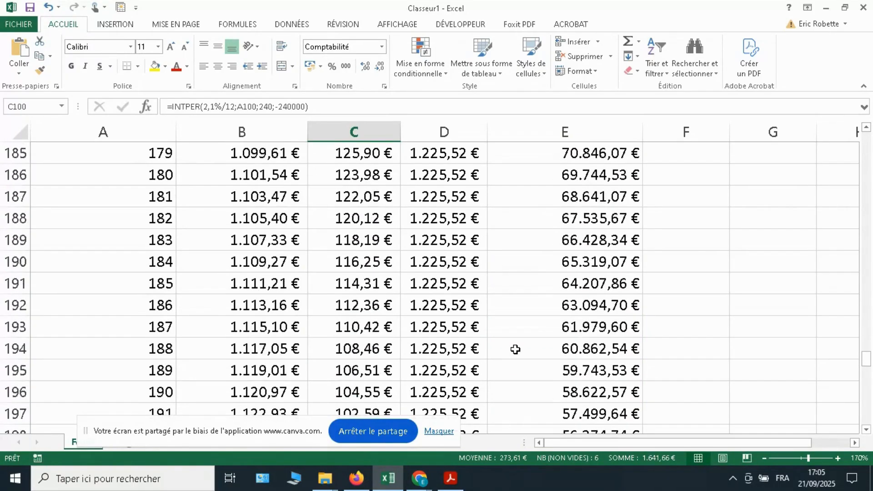
scroll(515, 349, down, 8)
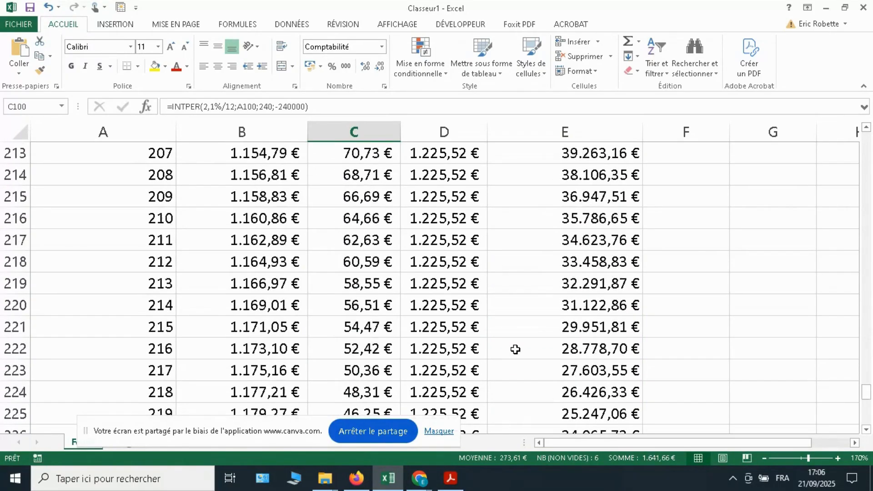
scroll(515, 349, down, 10)
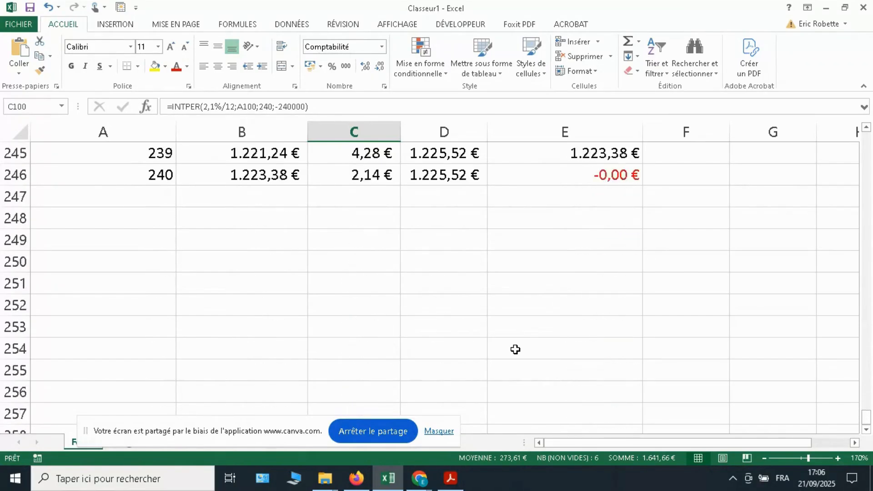
Examine the last payment in row 246, checking its capital part, interest part and remaining balance, and return to the start of the schedule.
scroll(515, 349, up, 3)
drag(584, 370, 150, 372)
click(150, 372)
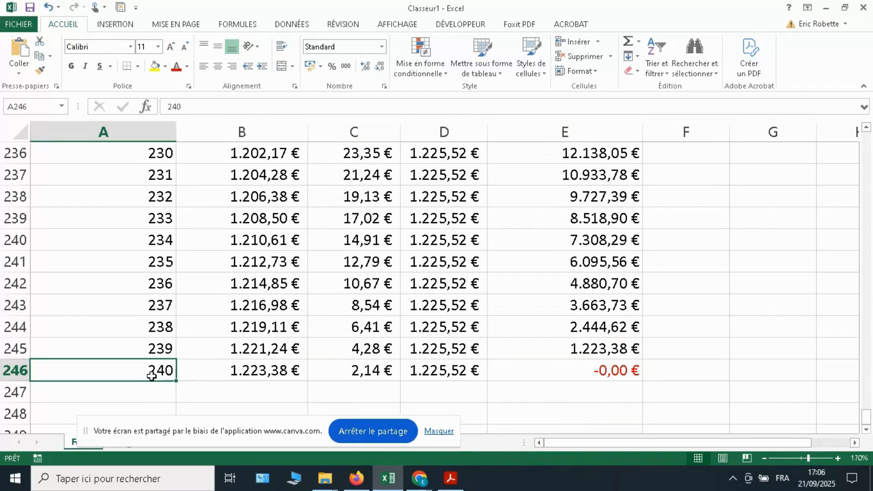
click(267, 373)
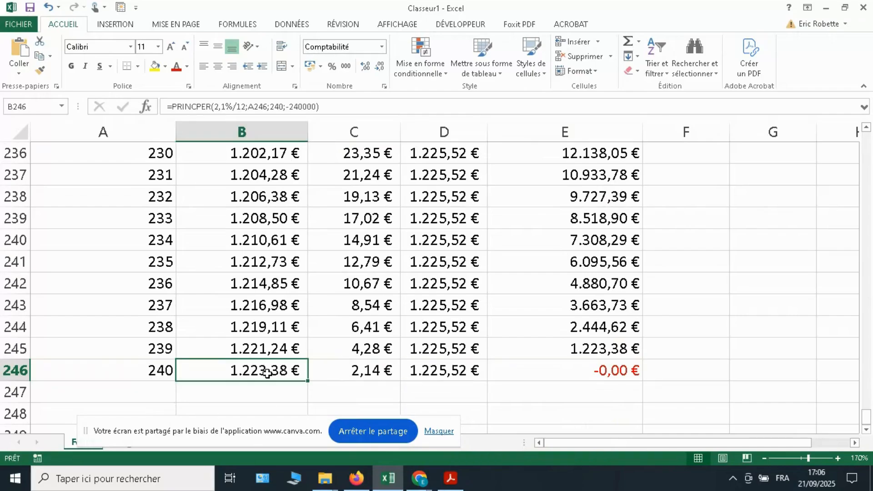
click(330, 370)
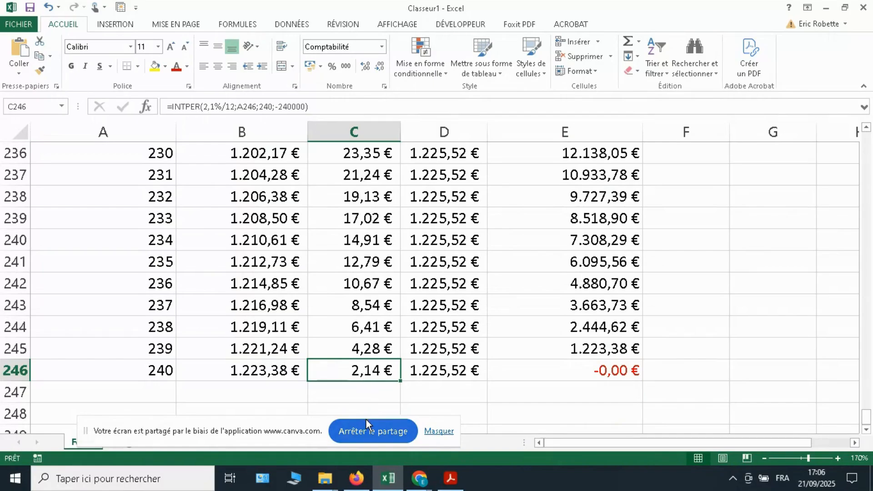
click(242, 370)
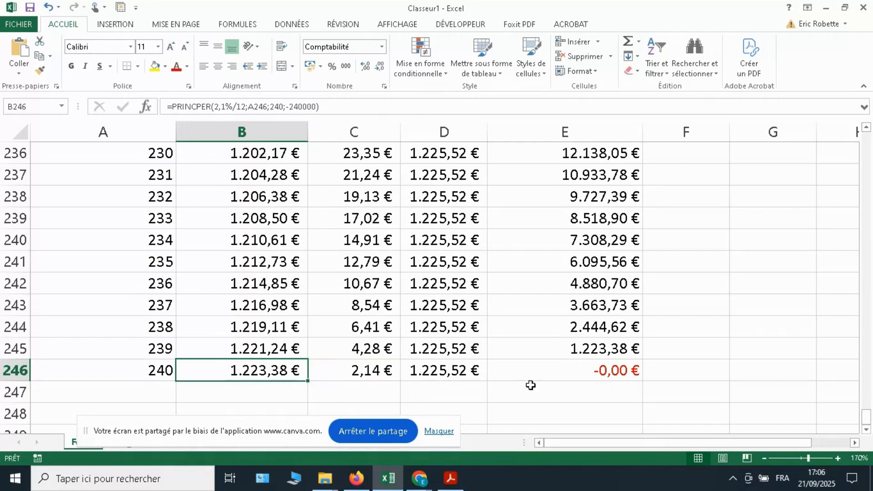
click(603, 371)
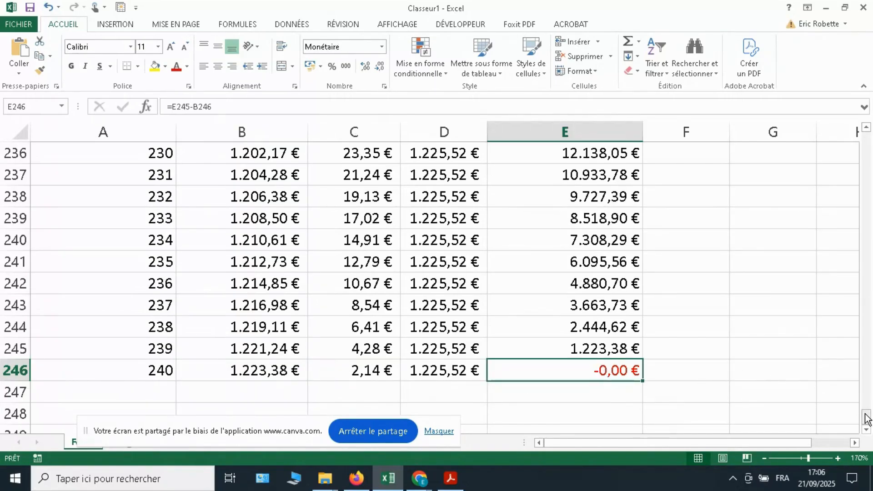
drag(865, 418, 859, 125)
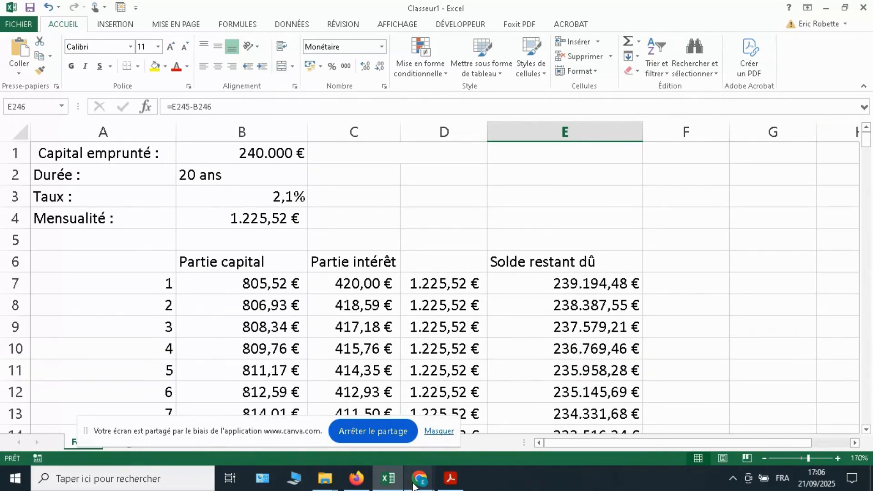
Switch to the tableau-amortissement.org page in Firefox and set the borrowed amount to 240000 euros.
click(344, 445)
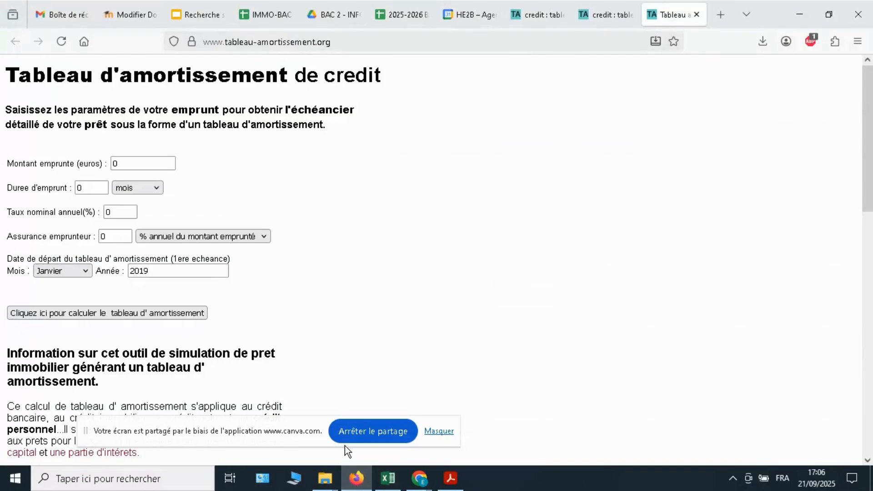
drag(136, 168, 93, 162)
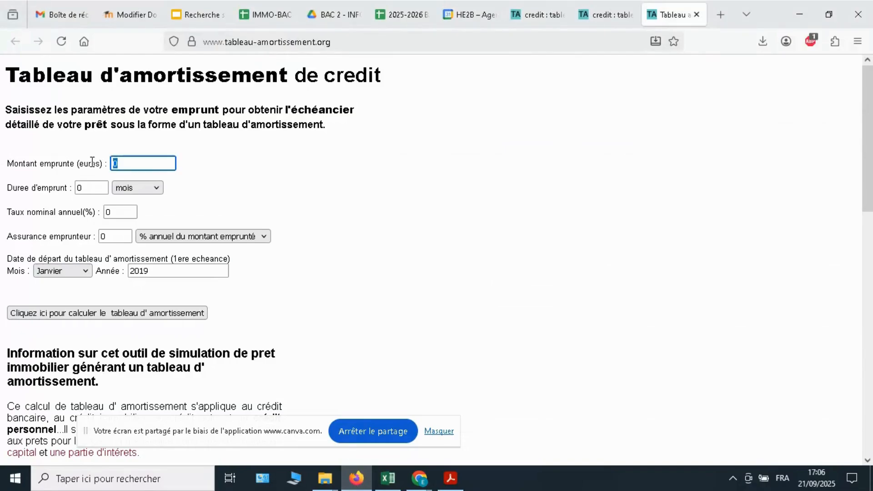
text(240)
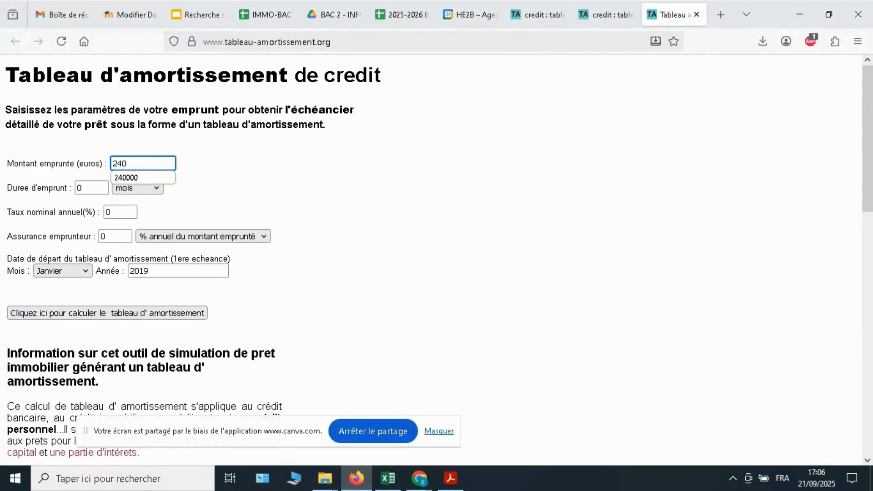
text(000)
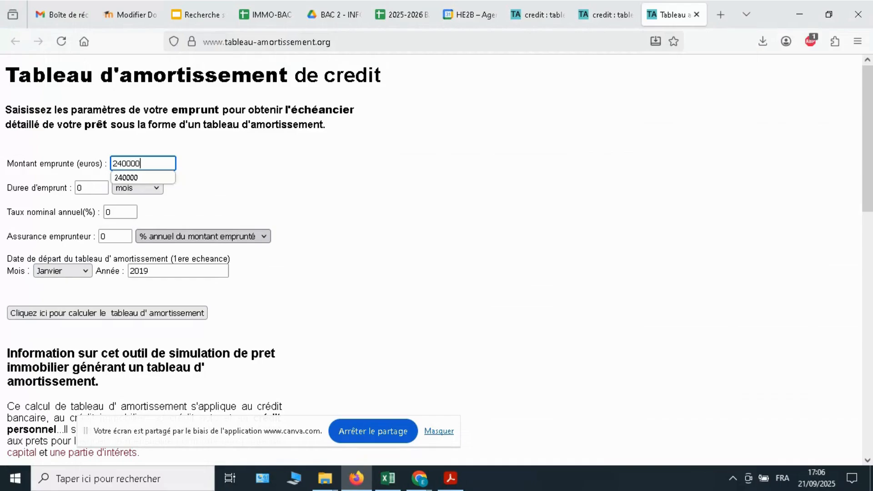
Set the loan duration to 240 months and the annual nominal rate to 2.10%.
key(Tab)
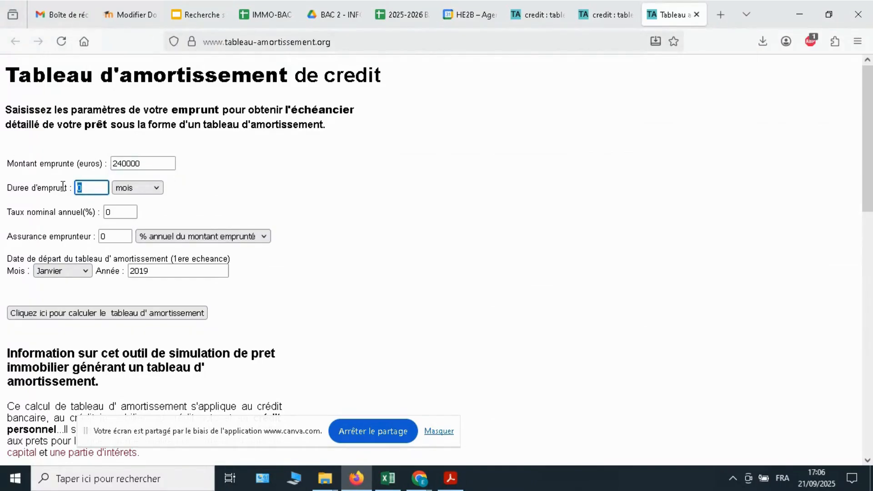
text(24)
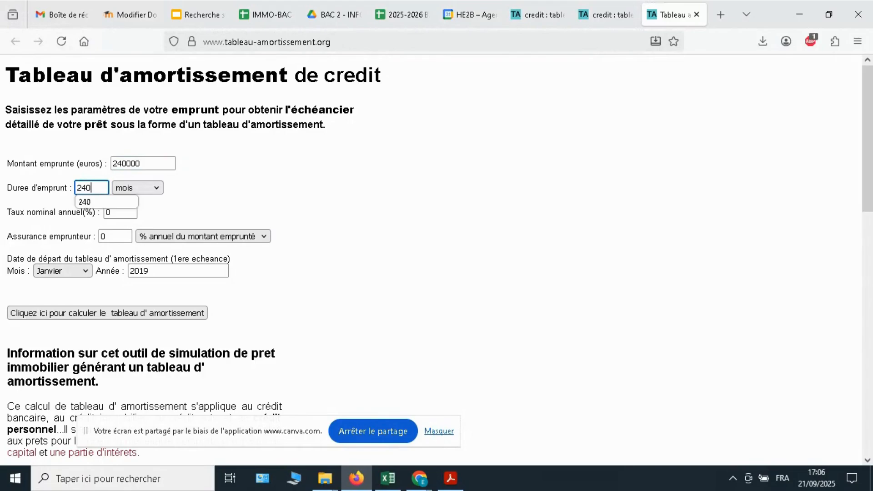
key(Tab)
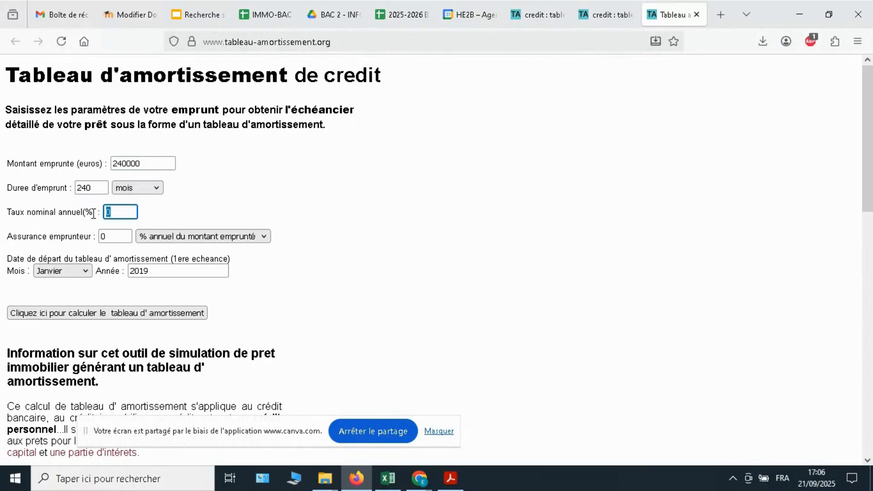
text(2)
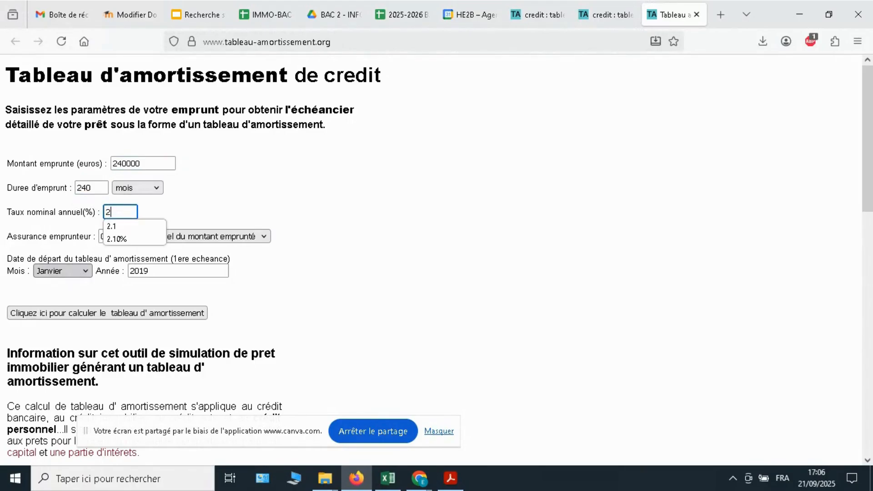
text(.10)
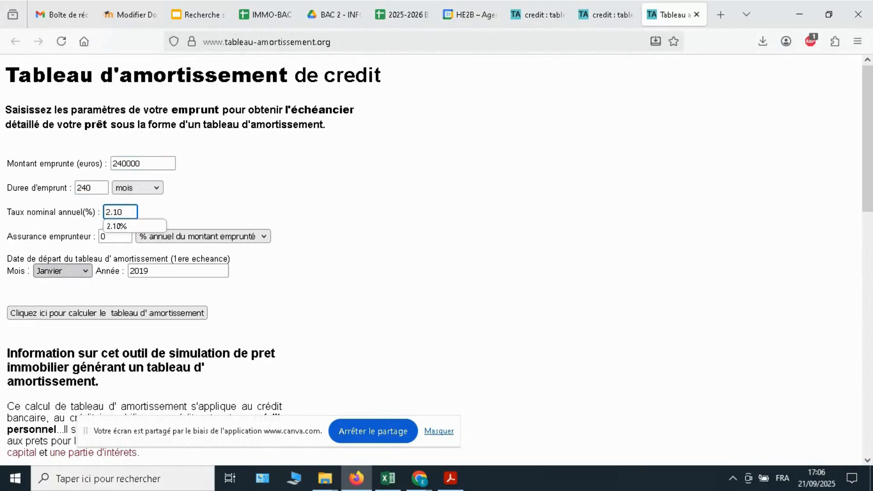
click(134, 231)
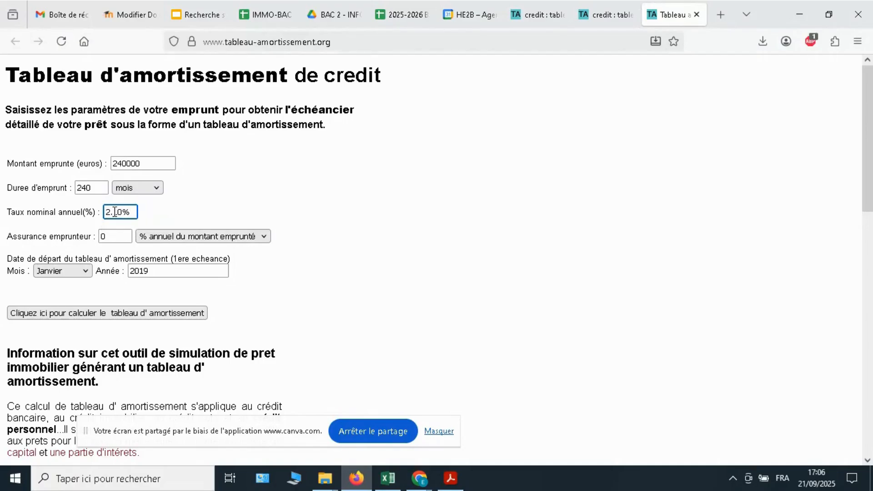
Calculate the online amortization table with no insurance and a January 2019 start, and bring its first payments into view.
scroll(354, 359, down, 3)
scroll(354, 359, up, 3)
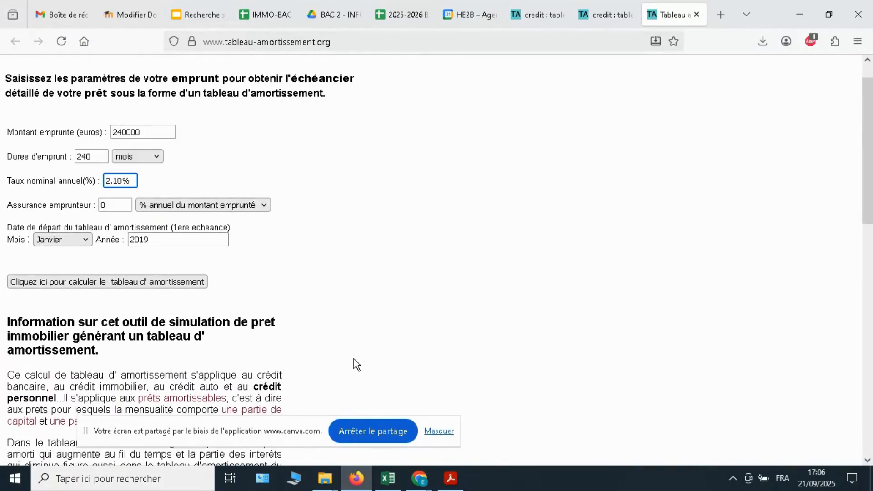
click(133, 279)
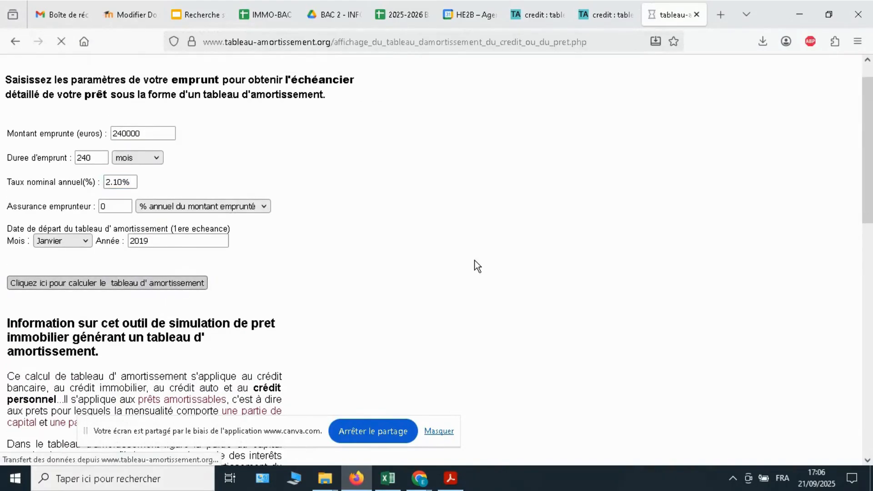
scroll(475, 261, down, 5)
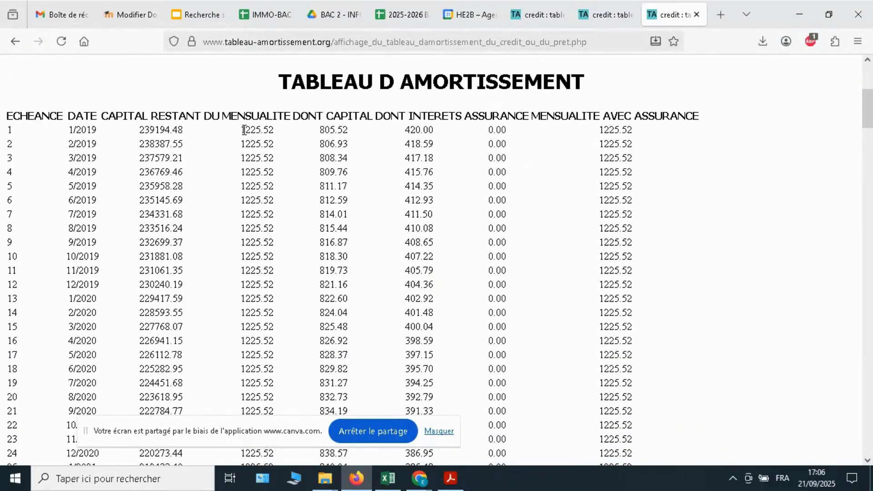
Compare the first period's monthly payment, capital and interest in the online table with row 7 of the Excel schedule.
drag(244, 130, 274, 132)
drag(311, 131, 435, 131)
click(389, 468)
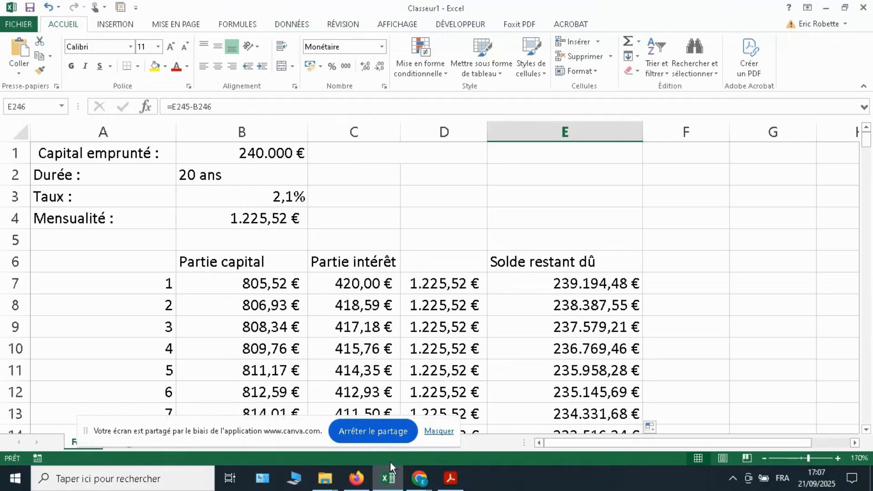
drag(283, 286, 378, 284)
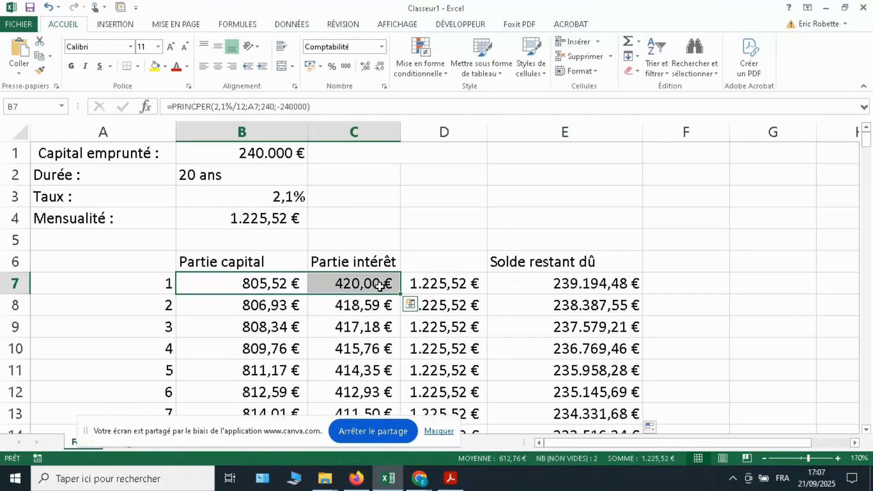
Compare the second period's capital and interest in Excel with the Firefox table, check its last payment and totals, and return to its start.
drag(268, 315, 350, 306)
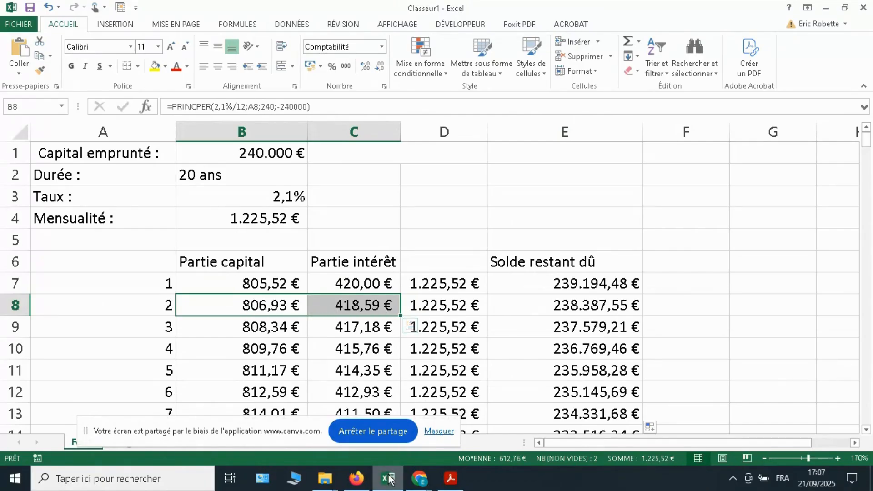
click(353, 482)
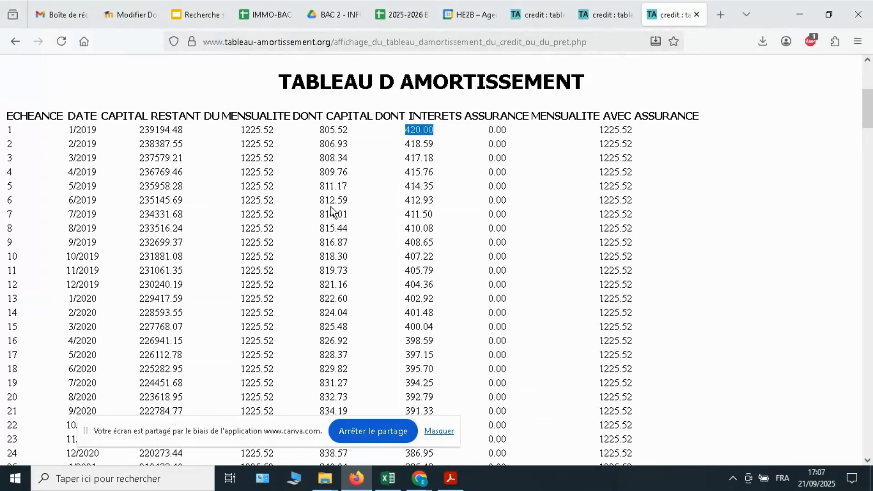
drag(318, 143, 435, 148)
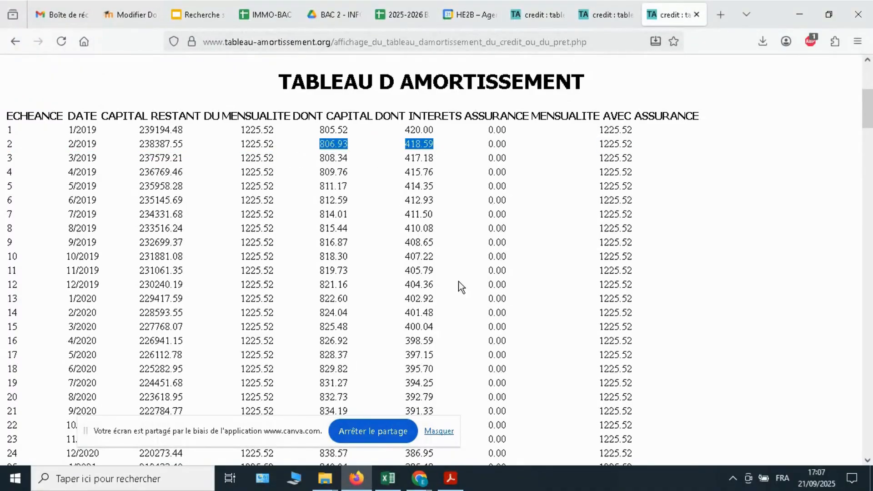
drag(869, 145, 871, 450)
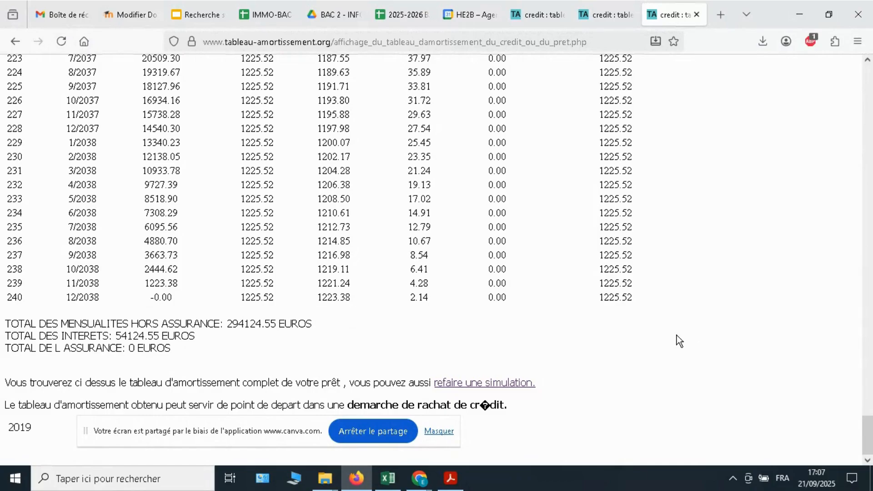
drag(870, 414, 863, 33)
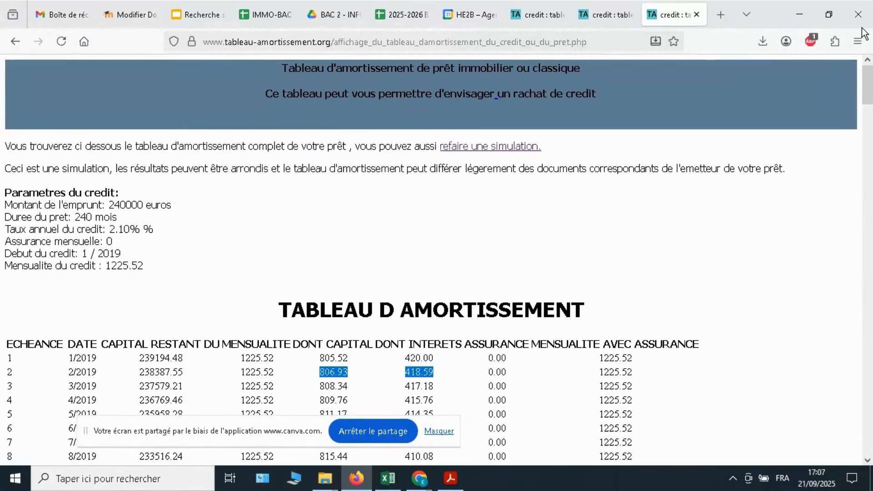